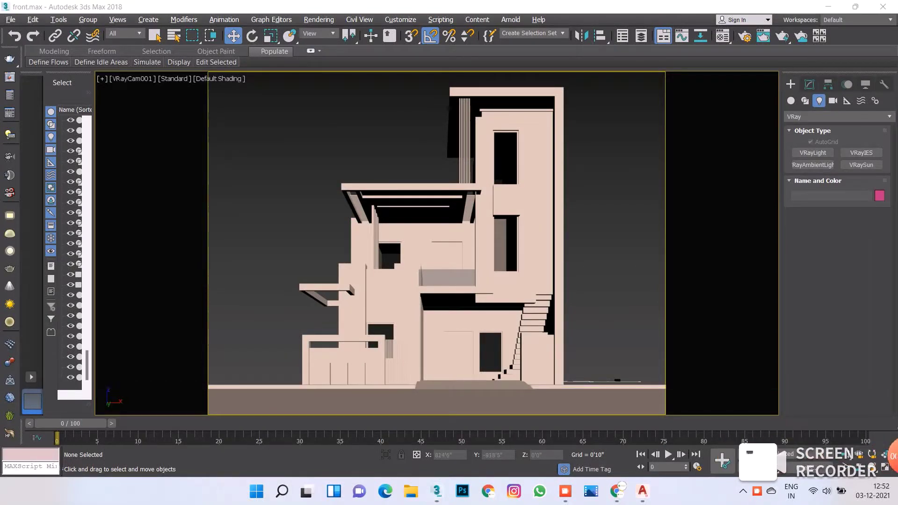
- Create a Dome-type VRayLight in the scene and select it for editing
{"action": "left_click", "coordinate": [813, 152]}
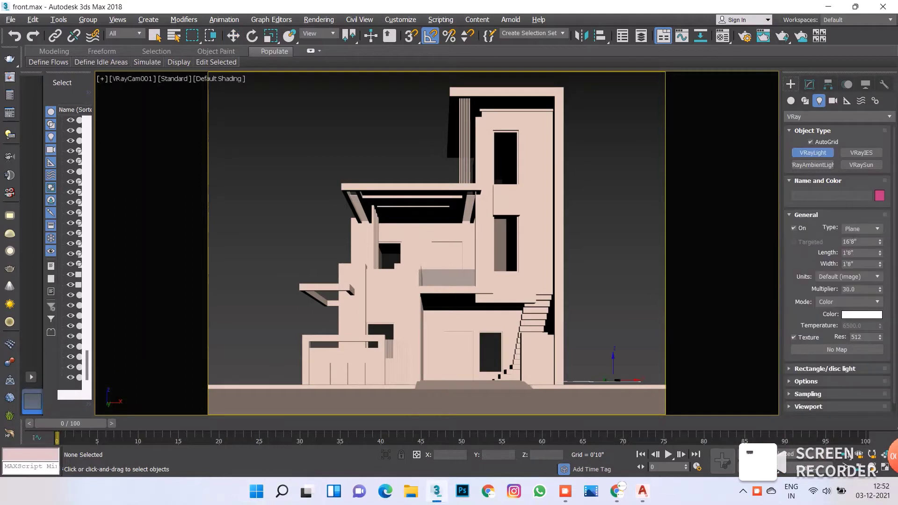
{"action": "left_click", "coordinate": [862, 228]}
{"action": "left_click", "coordinate": [583, 399]}
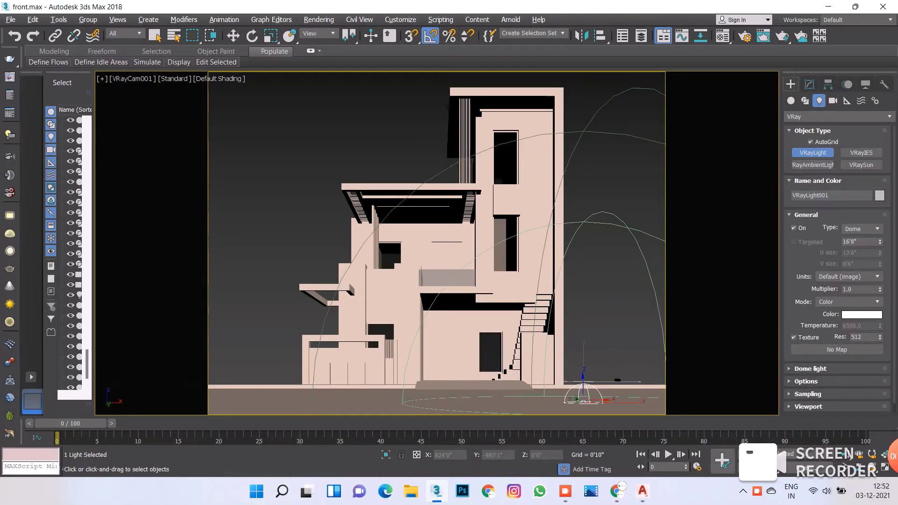
{"action": "key", "text": "w"}
{"action": "left_click", "coordinate": [809, 84]}
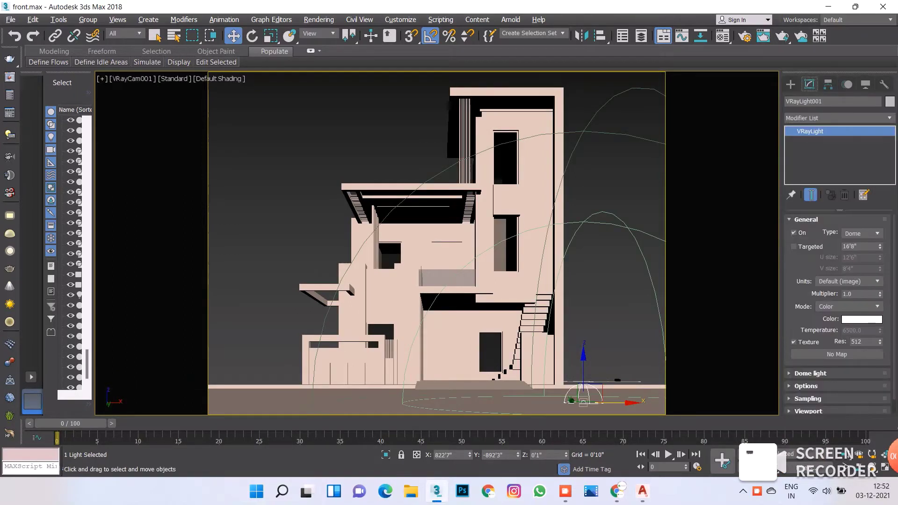
- Give the dome light a VRayHDRI texture and browse to the Downloads folder
{"action": "left_click", "coordinate": [837, 354]}
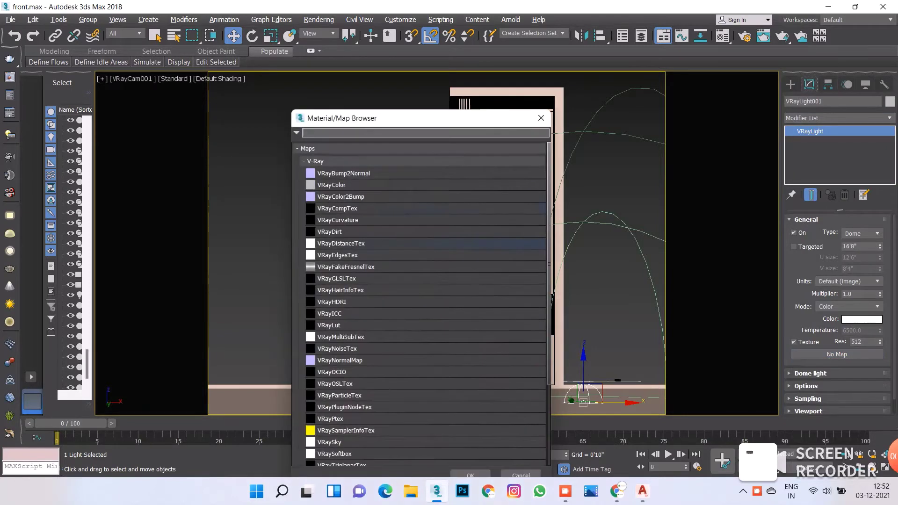
{"action": "double_click", "coordinate": [332, 302]}
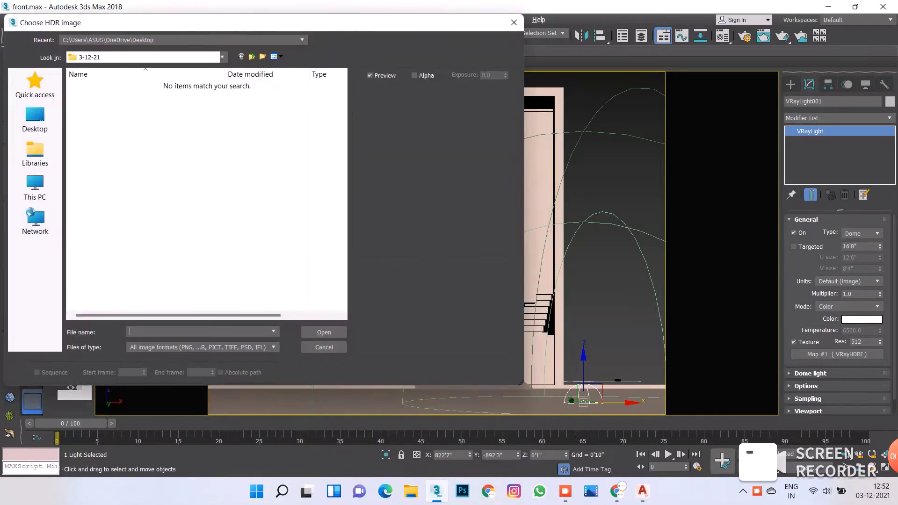
{"action": "left_click", "coordinate": [35, 187]}
{"action": "double_click", "coordinate": [117, 129]}
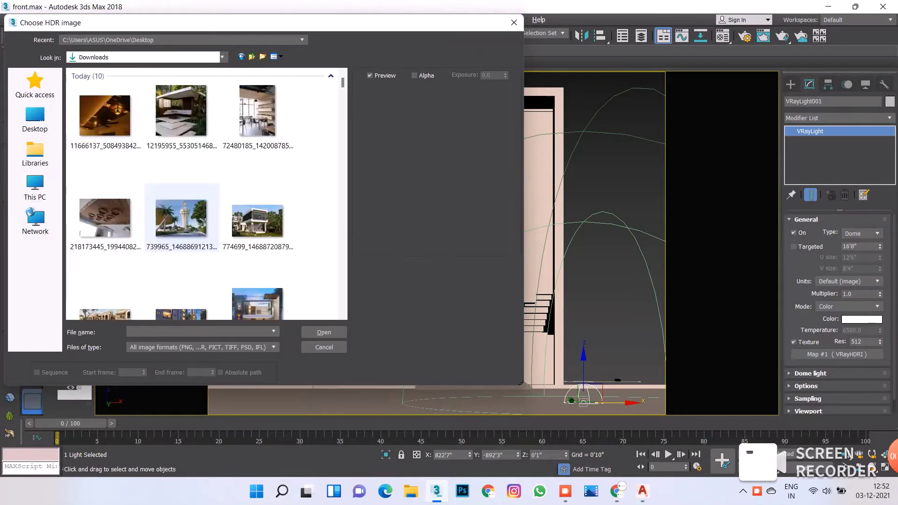
{"action": "scroll", "coordinate": [182, 234], "scroll_direction": "down", "scroll_amount": 5}
{"action": "scroll", "coordinate": [182, 234], "scroll_direction": "up", "scroll_amount": 3}
{"action": "scroll", "coordinate": [182, 244], "scroll_direction": "up", "scroll_amount": 5}
{"action": "scroll", "coordinate": [182, 243], "scroll_direction": "down", "scroll_amount": 2}
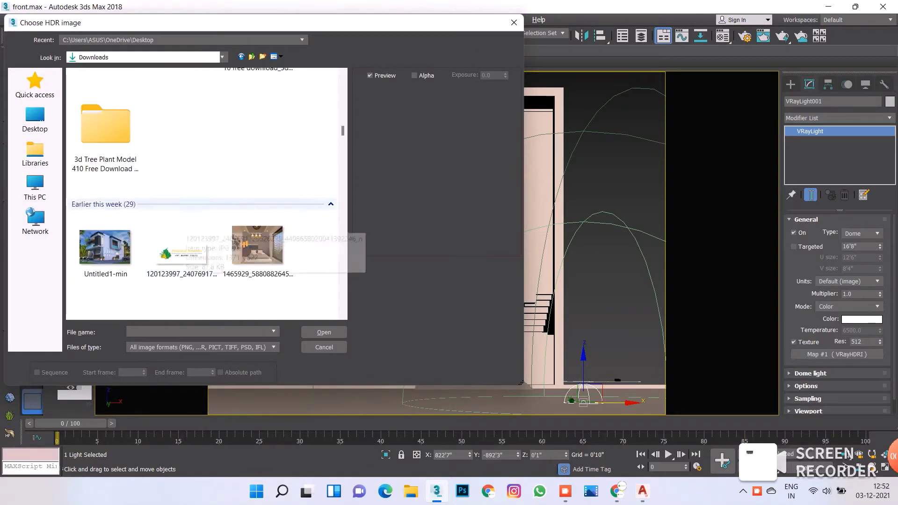
{"action": "scroll", "coordinate": [182, 243], "scroll_direction": "down", "scroll_amount": 3}
{"action": "scroll", "coordinate": [182, 243], "scroll_direction": "down", "scroll_amount": 3}
{"action": "scroll", "coordinate": [182, 210], "scroll_direction": "up", "scroll_amount": 5}
{"action": "scroll", "coordinate": [182, 211], "scroll_direction": "down", "scroll_amount": 3}
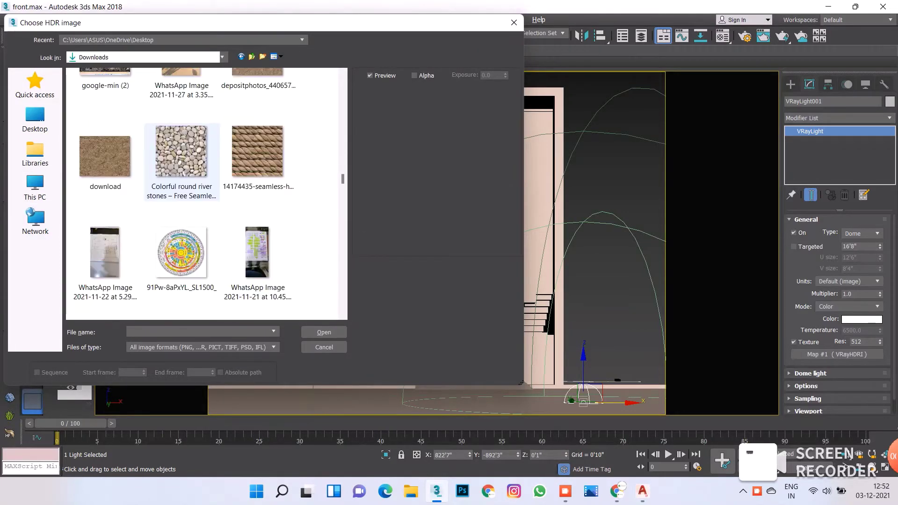
{"action": "scroll", "coordinate": [182, 210], "scroll_direction": "up", "scroll_amount": 3}
- Preview the 183, 225, 252 and 275 free-hdri-skies-com sky files in the hdri folder
{"action": "double_click", "coordinate": [181, 77]}
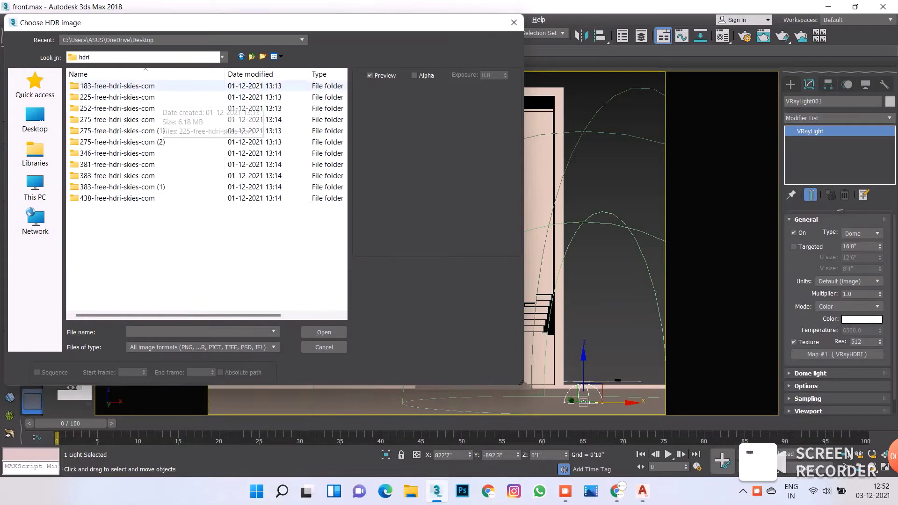
{"action": "double_click", "coordinate": [117, 85]}
{"action": "left_click", "coordinate": [106, 108]}
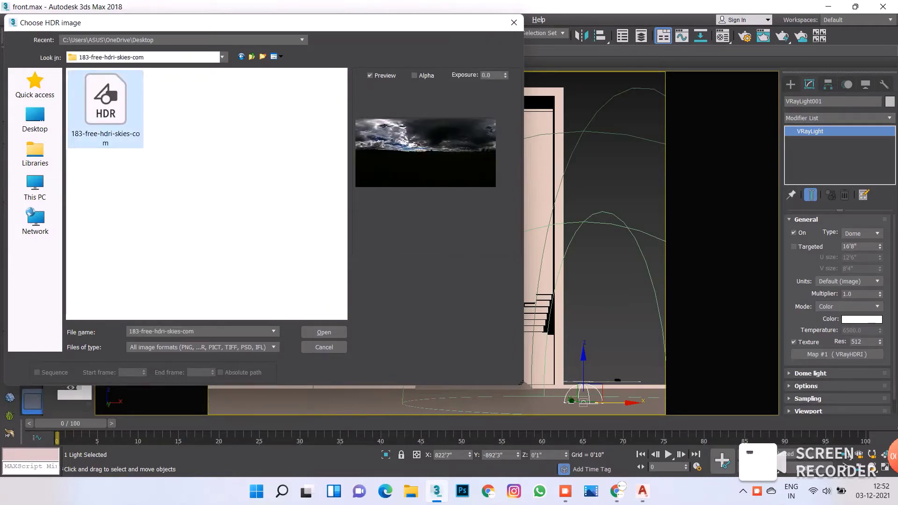
{"action": "key", "text": "BackSpace"}
{"action": "key", "text": "Down"}
{"action": "key", "text": "Return"}
{"action": "key", "text": "Down"}
{"action": "key", "text": "BackSpace"}
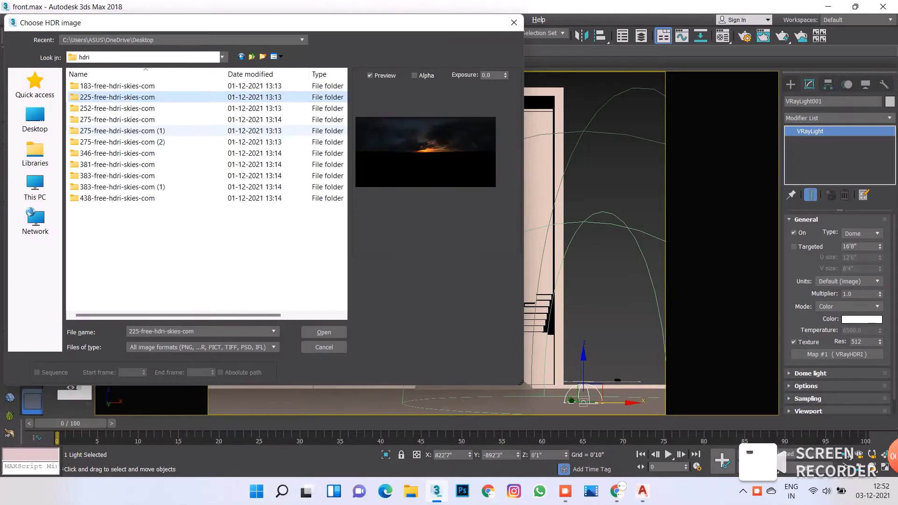
{"action": "key", "text": "Down"}
{"action": "key", "text": "Return"}
{"action": "key", "text": "Down"}
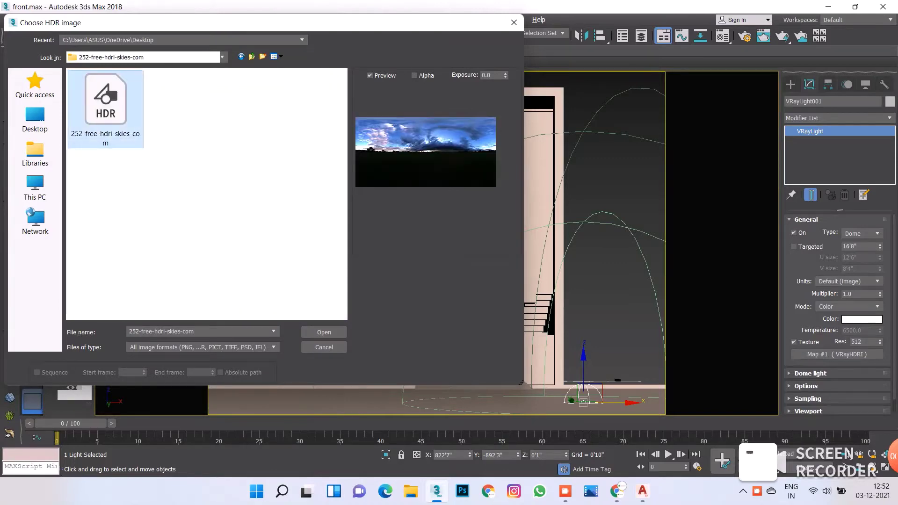
{"action": "key", "text": "BackSpace"}
{"action": "key", "text": "Down"}
{"action": "key", "text": "Return"}
{"action": "key", "text": "Down"}
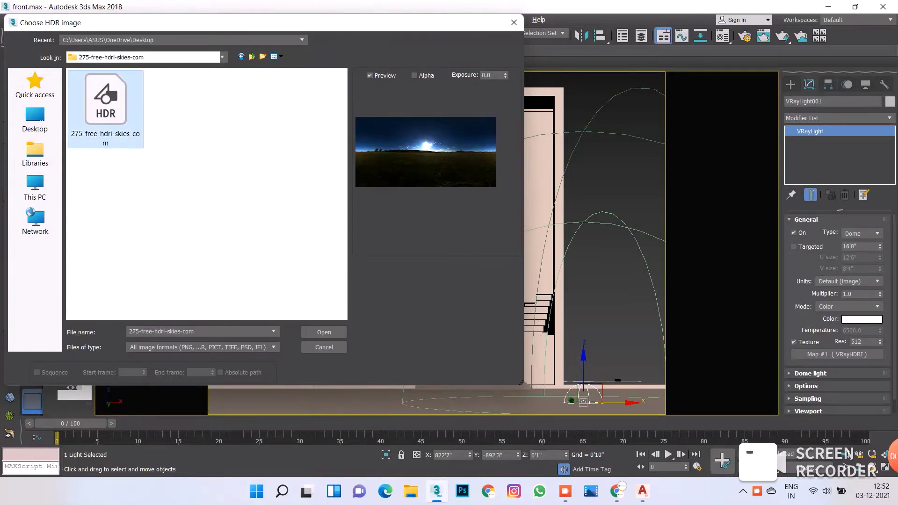
{"action": "key", "text": "BackSpace"}
- Preview the 438 and 383 skies, then load the 381-free-hdri-skies-com HDR
{"action": "key", "text": "End"}
{"action": "key", "text": "Return"}
{"action": "key", "text": "Down"}
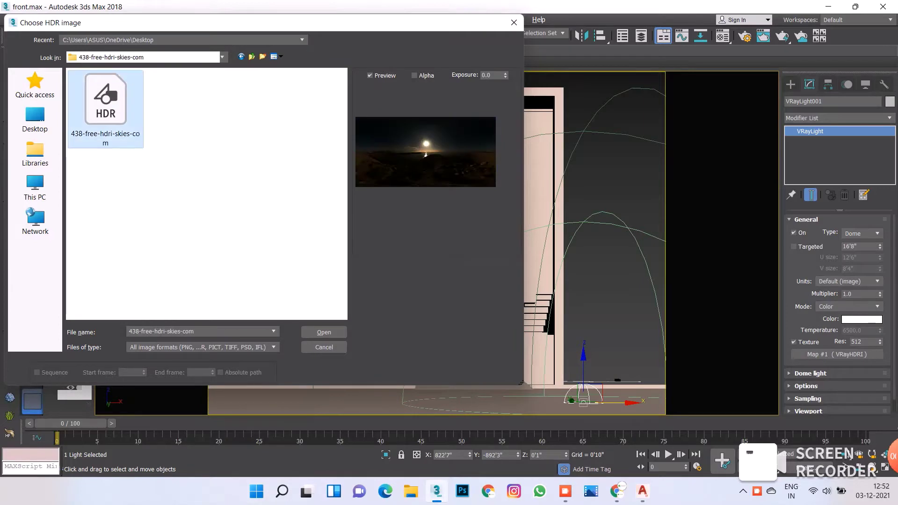
{"action": "key", "text": "BackSpace"}
{"action": "key", "text": "Up"}
{"action": "key", "text": "Return"}
{"action": "key", "text": "Down"}
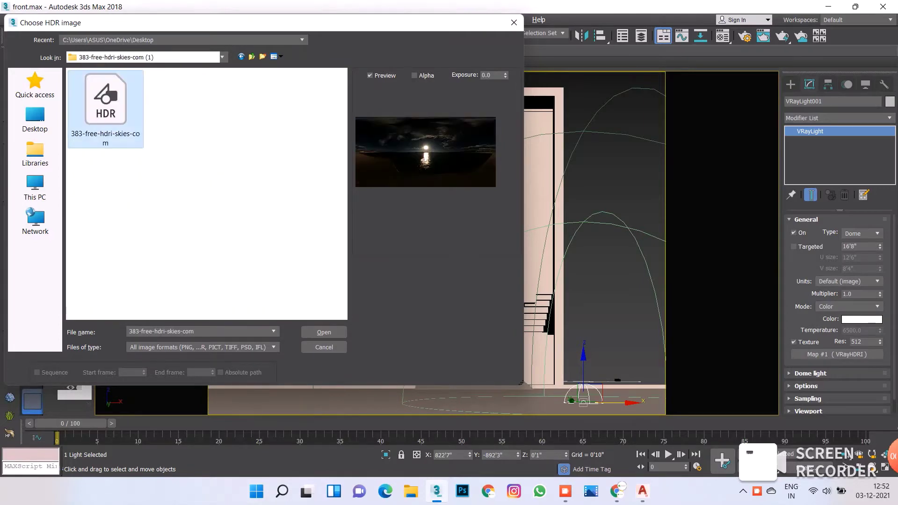
{"action": "key", "text": "BackSpace"}
{"action": "key", "text": "Up"}
{"action": "key", "text": "Return"}
{"action": "key", "text": "Down"}
{"action": "key", "text": "BackSpace"}
{"action": "key", "text": "Up"}
{"action": "key", "text": "Return"}
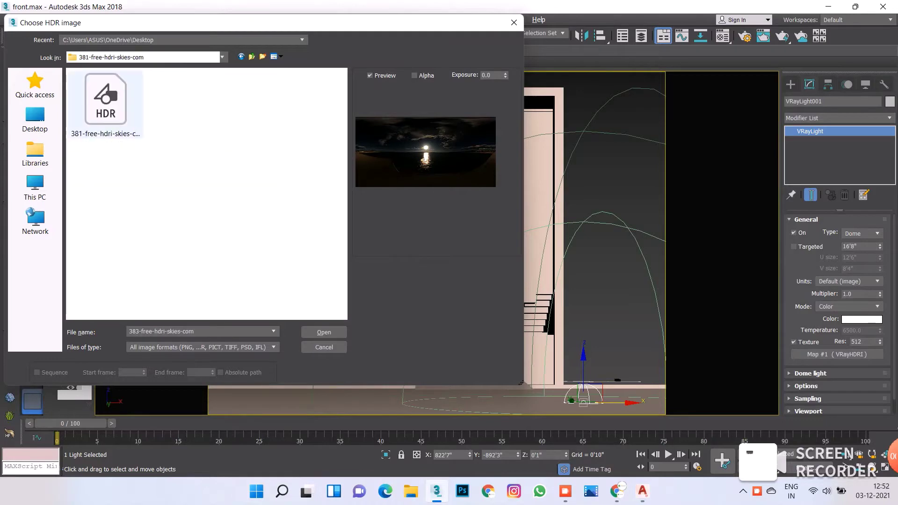
{"action": "key", "text": "Down"}
{"action": "key", "text": "Return"}
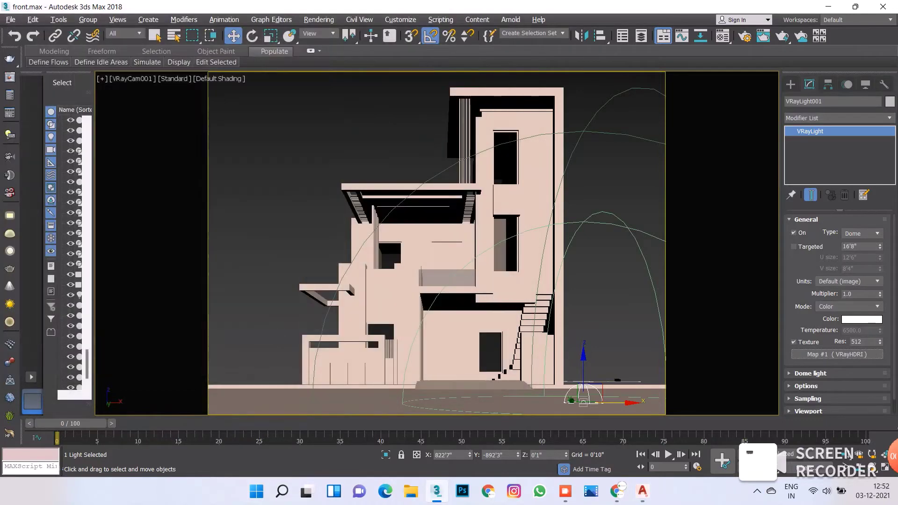
- Instance the dome light's VRayHDRI map into a Material Editor slot
{"action": "key", "text": "m"}
{"action": "left_click_drag", "start_coordinate": [701, 45], "coordinate": [529, 68]}
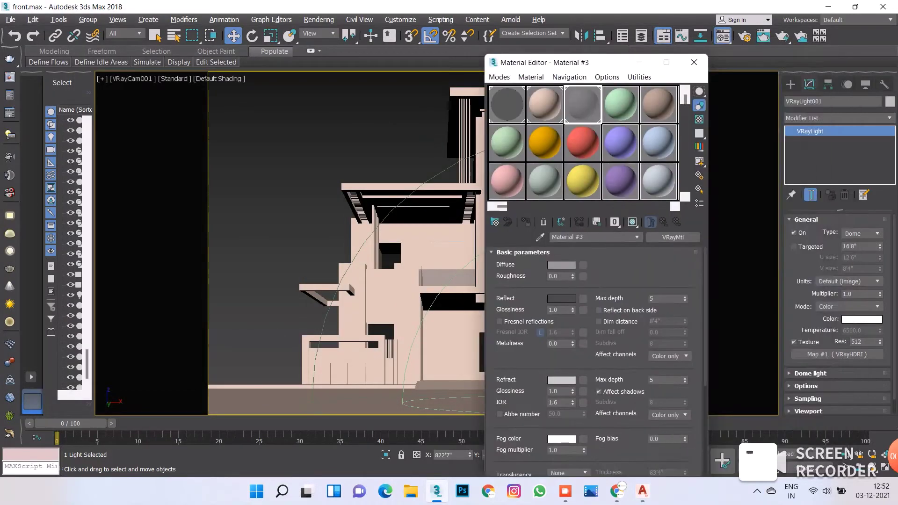
{"action": "left_click_drag", "start_coordinate": [837, 354], "coordinate": [550, 111]}
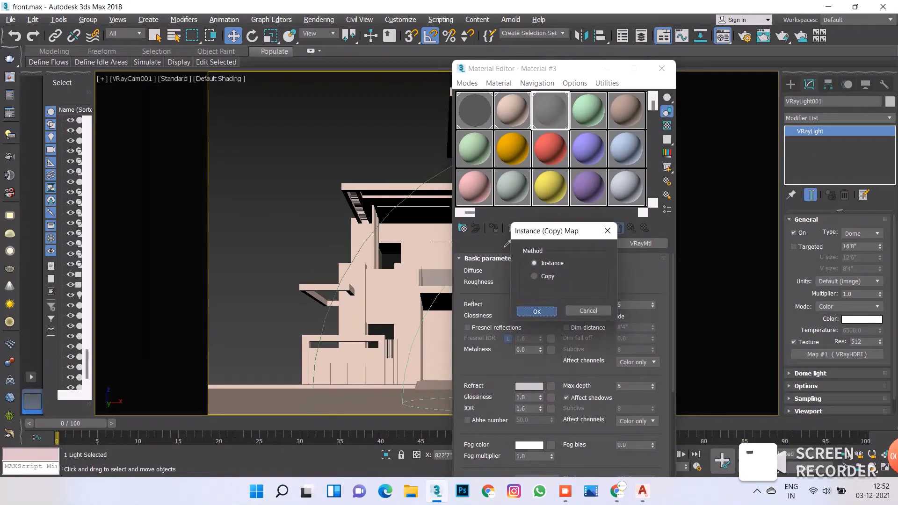
{"action": "key", "text": "Return"}
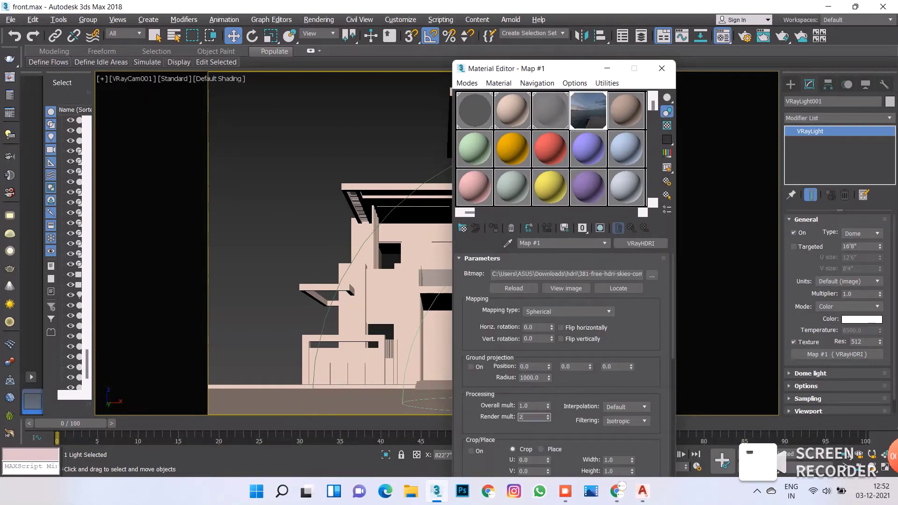
- Assign the VRayHDRI sky map as the Environment Map
{"action": "left_click", "coordinate": [319, 19]}
{"action": "left_click", "coordinate": [449, 173]}
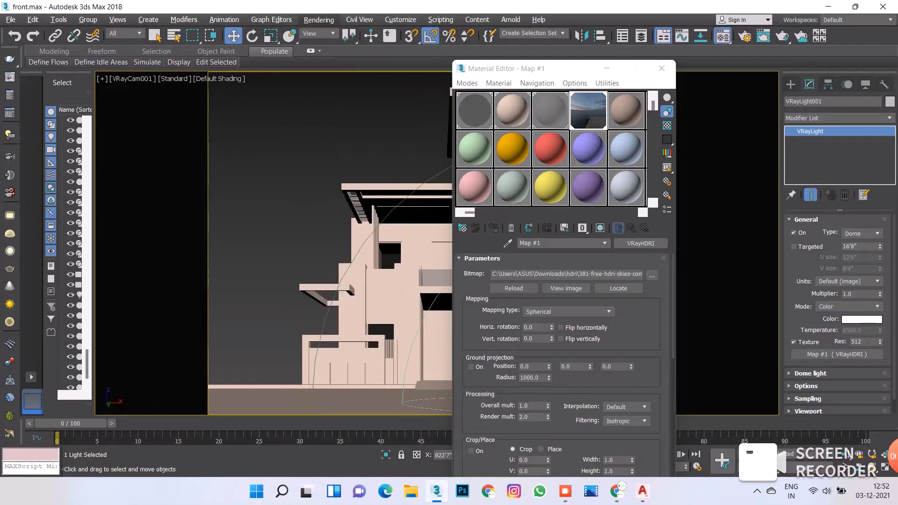
{"action": "left_click_drag", "start_coordinate": [588, 110], "coordinate": [158, 185]}
{"action": "key", "text": "Return"}
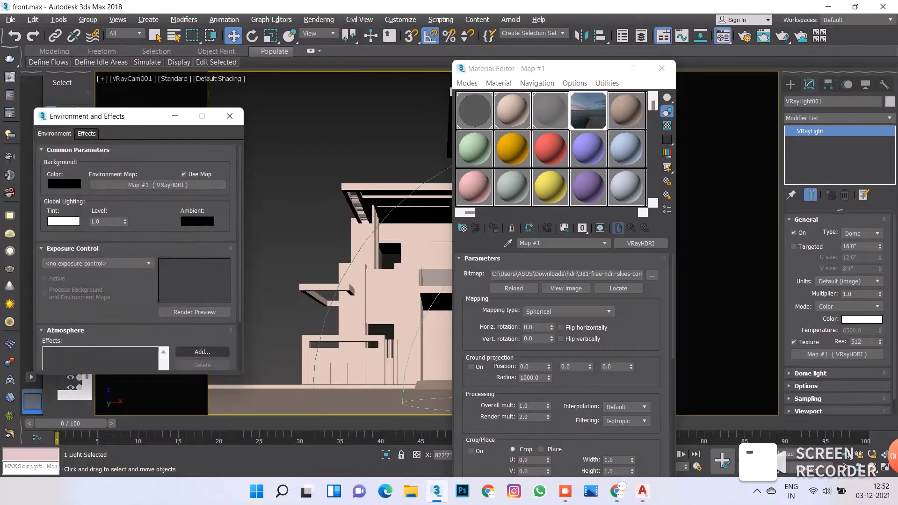
- Add a VRayToon atmospheric effect, close the editors, and reselect the dome light
{"action": "left_click", "coordinate": [202, 352]}
{"action": "left_click", "coordinate": [58, 207]}
{"action": "left_click", "coordinate": [131, 317]}
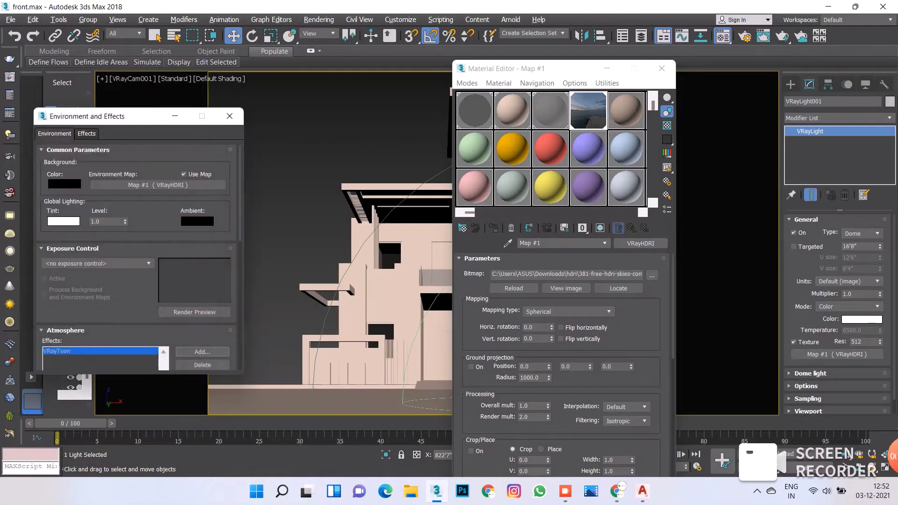
{"action": "scroll", "coordinate": [136, 257], "scroll_direction": "down", "scroll_amount": 5}
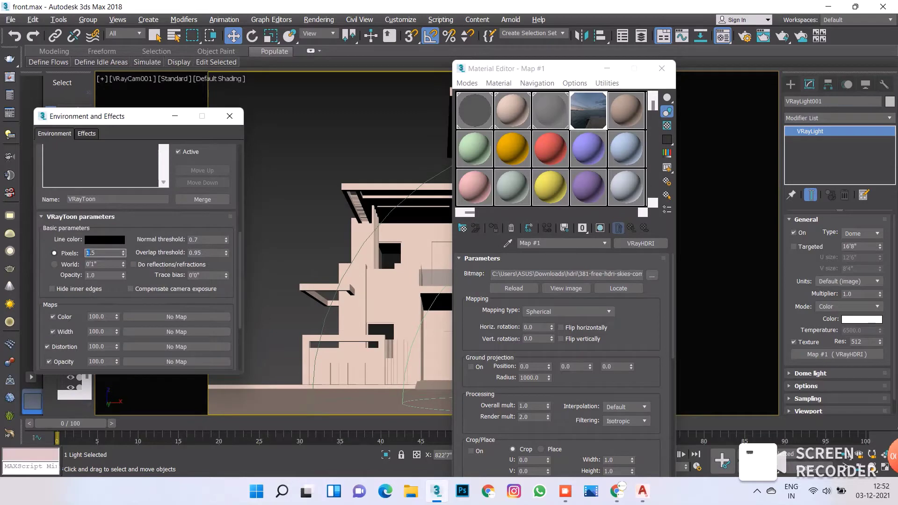
{"action": "left_click", "coordinate": [280, 140]}
{"action": "left_click", "coordinate": [230, 116]}
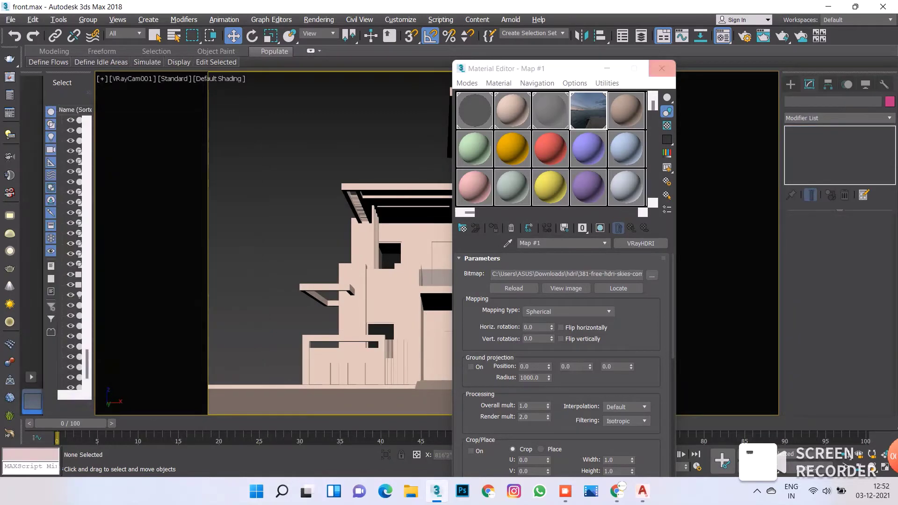
{"action": "left_click", "coordinate": [662, 68]}
{"action": "left_click", "coordinate": [583, 395]}
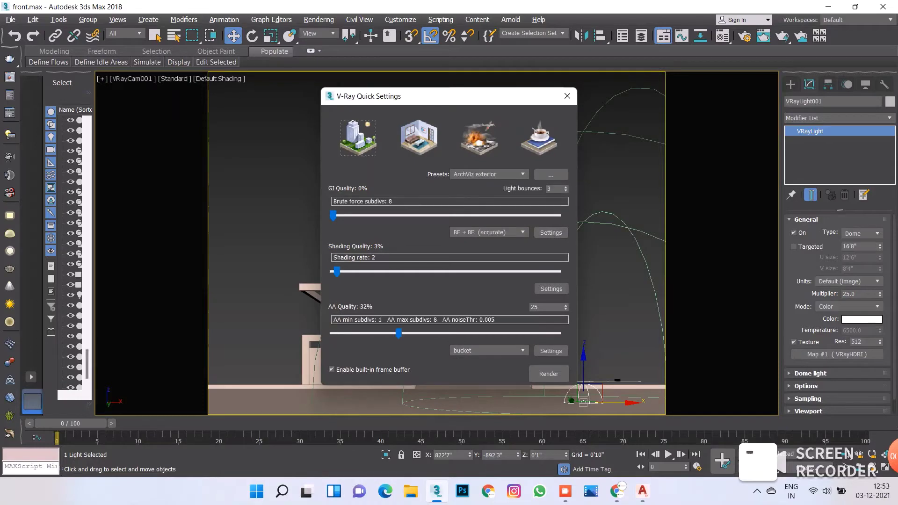
- Raise shading quality to 21% and switch GI to irradiance map and light cache
{"action": "left_click_drag", "start_coordinate": [337, 271], "coordinate": [379, 271]}
{"action": "left_click", "coordinate": [489, 232]}
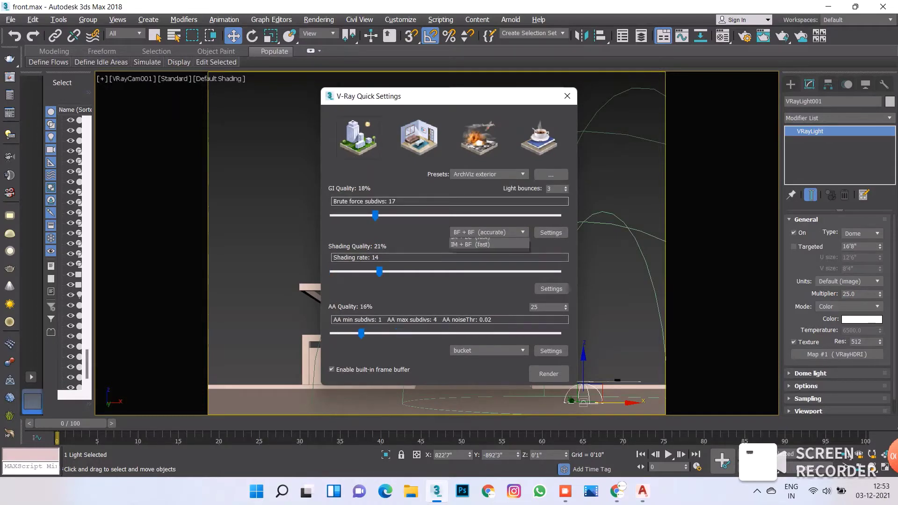
{"action": "left_click", "coordinate": [489, 272]}
{"action": "left_click", "coordinate": [568, 96]}
{"action": "left_click", "coordinate": [609, 141]}
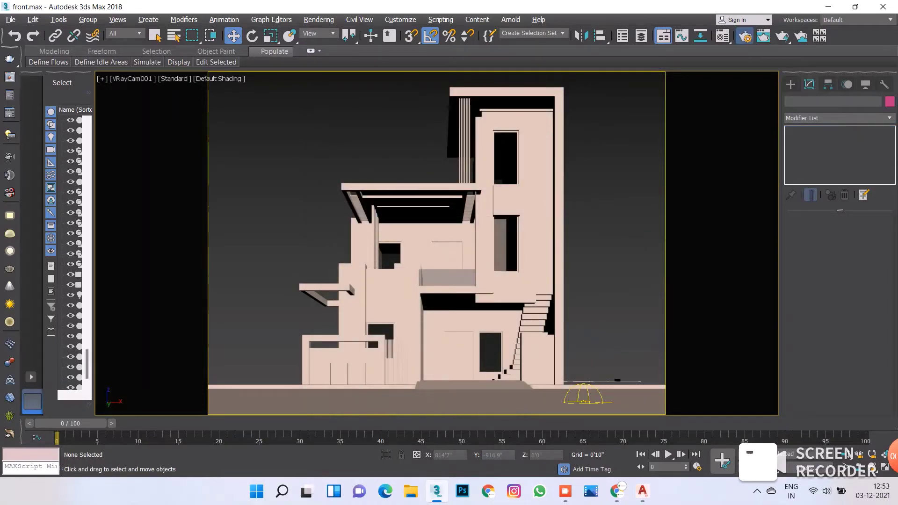
- Set the render output size to 3000 × 2000
{"action": "left_click", "coordinate": [744, 36]}
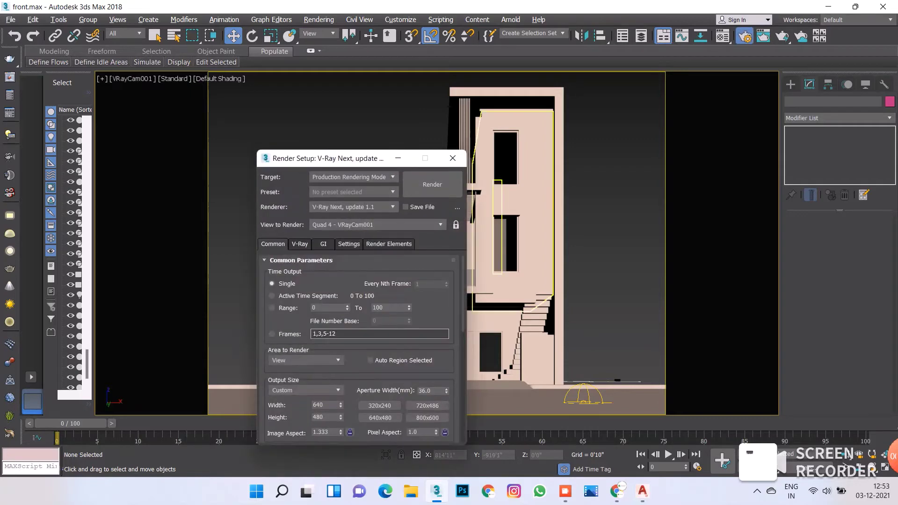
{"action": "key", "text": "Tab"}
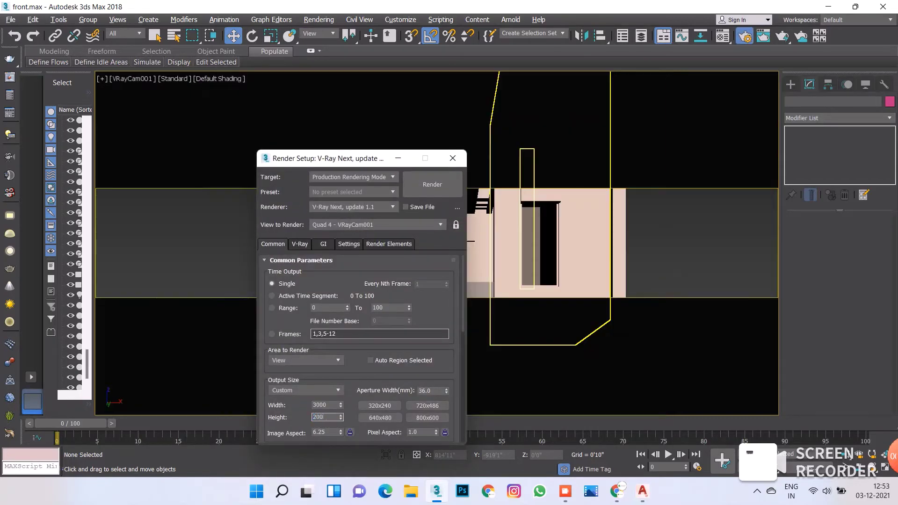
{"action": "type", "text": "2000"}
{"action": "key", "text": "Return"}
- Show advanced GI and System options, set the log window to Never, and widen the camera FOV
{"action": "left_click", "coordinate": [323, 243]}
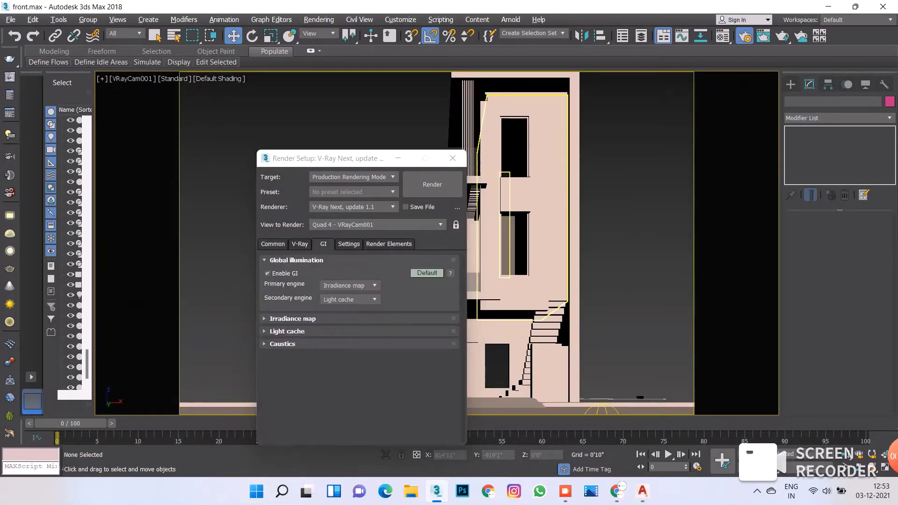
{"action": "left_click", "coordinate": [427, 273]}
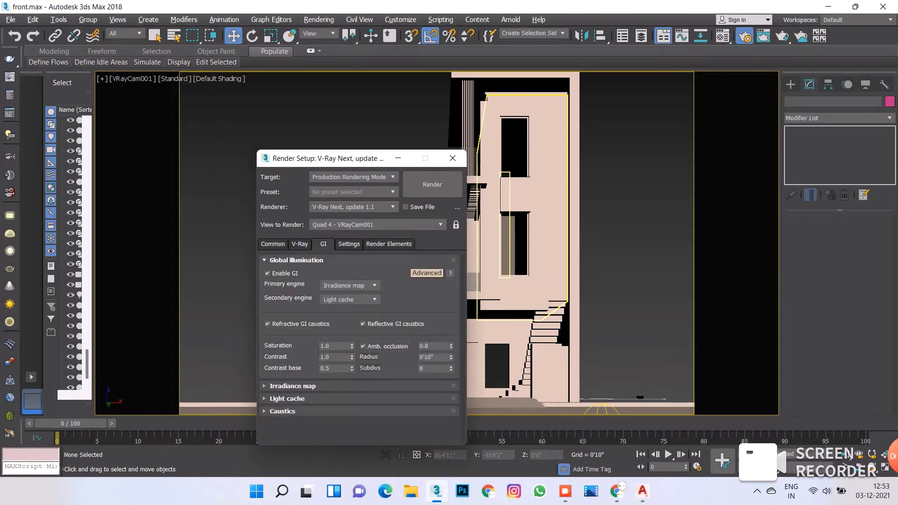
{"action": "left_click", "coordinate": [349, 244]}
{"action": "left_click", "coordinate": [427, 286]}
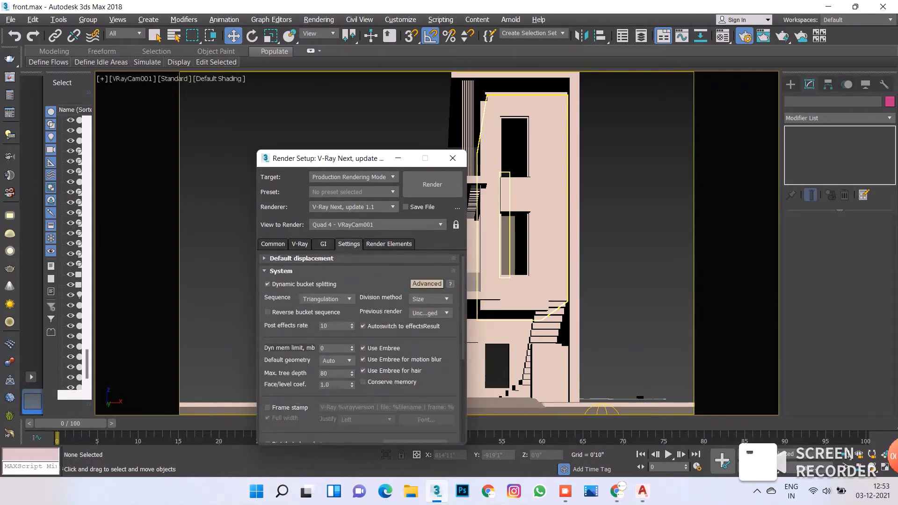
{"action": "scroll", "coordinate": [360, 346], "scroll_direction": "down", "scroll_amount": 3}
{"action": "left_click", "coordinate": [327, 429]}
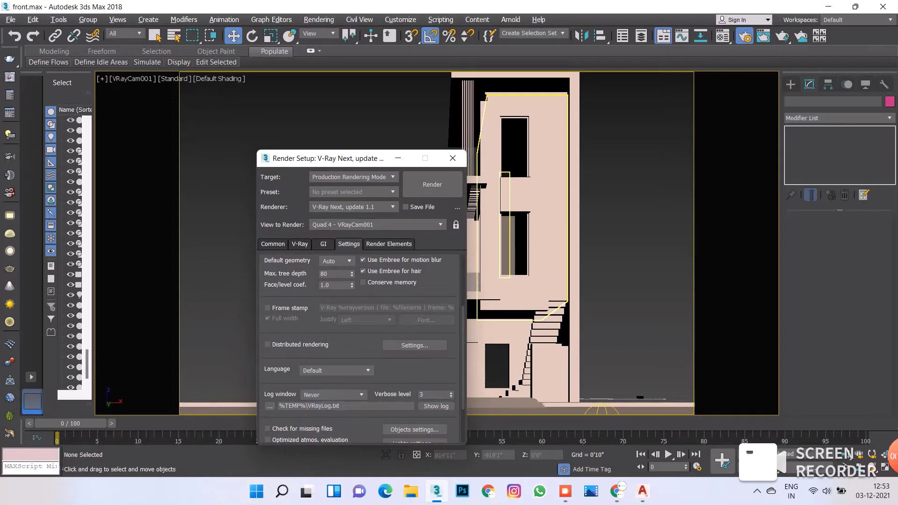
{"action": "key", "text": "F10"}
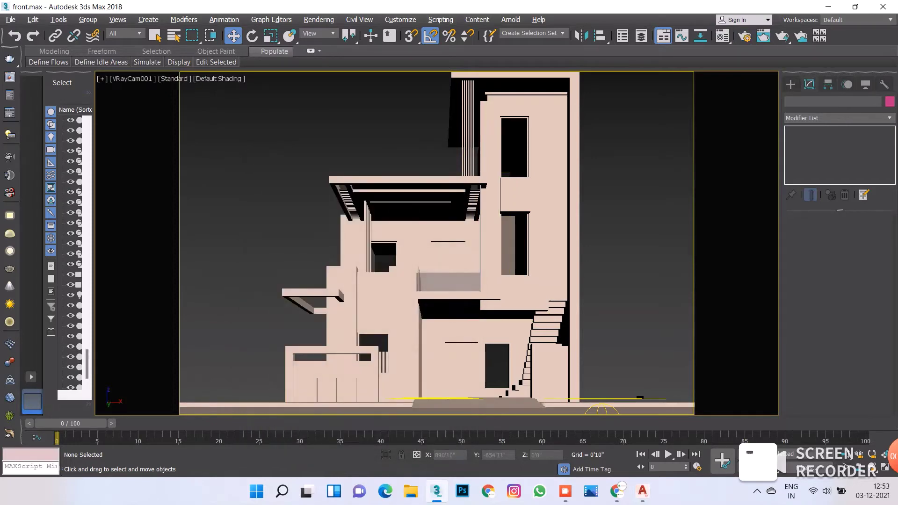
{"action": "left_click", "coordinate": [848, 467]}
{"action": "left_click_drag", "start_coordinate": [435, 234], "coordinate": [435, 290]}
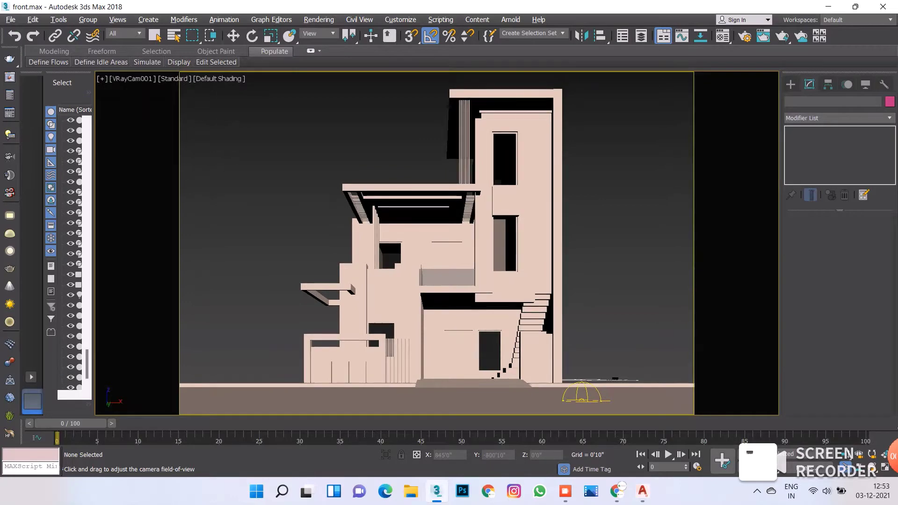
- Render the house, then set the VRayHDRI sky's horizontal rotation to 20 degrees
{"action": "key", "text": "w"}
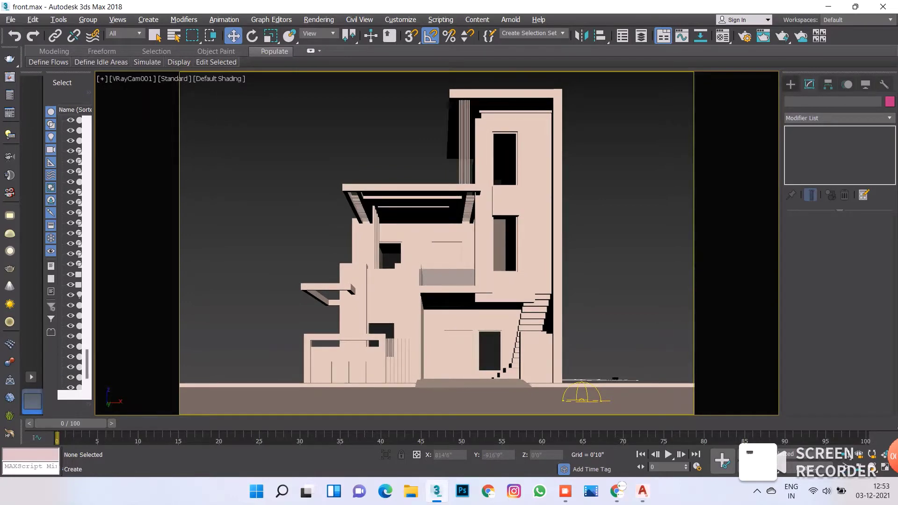
{"action": "left_click", "coordinate": [783, 36]}
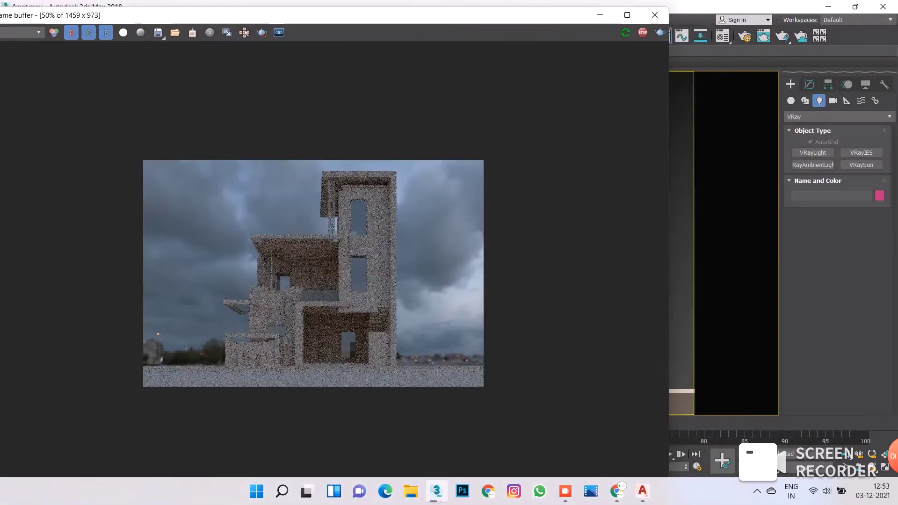
{"action": "key", "text": "m"}
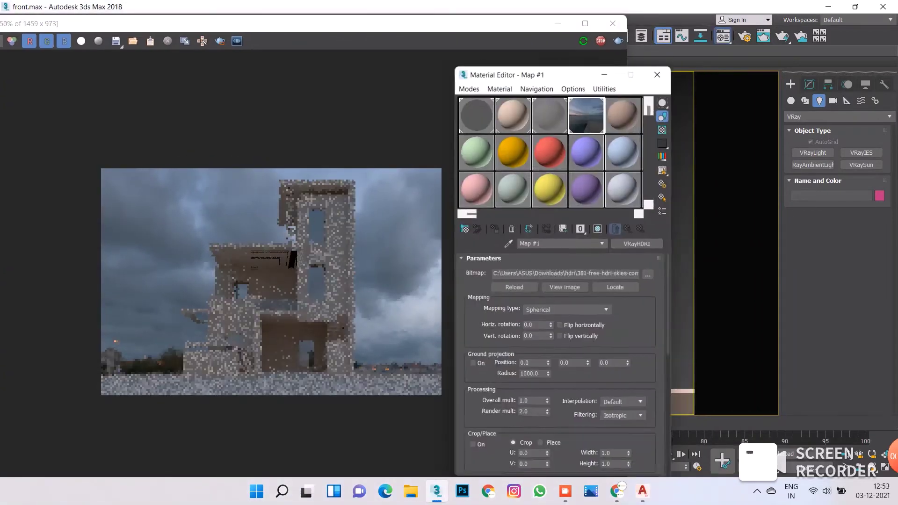
{"action": "left_click_drag", "start_coordinate": [561, 68], "coordinate": [716, 58]}
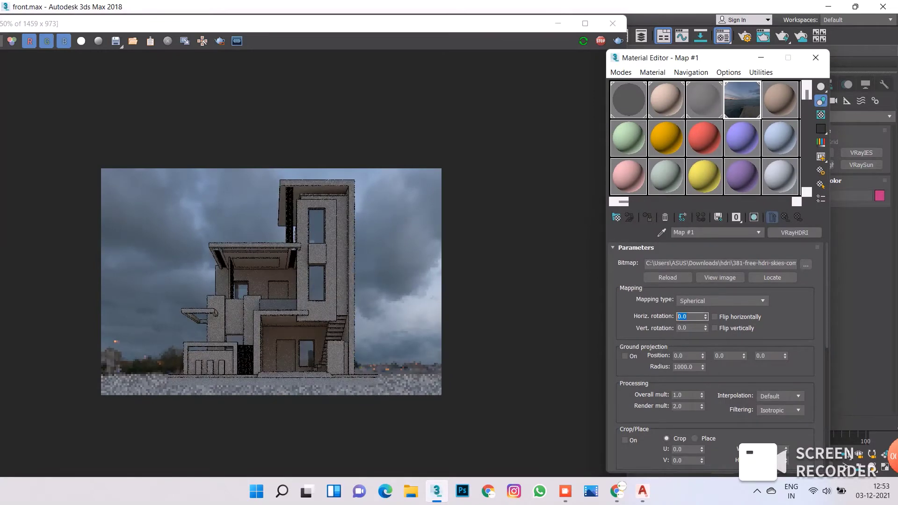
{"action": "type", "text": "20"}
{"action": "key", "text": "Return"}
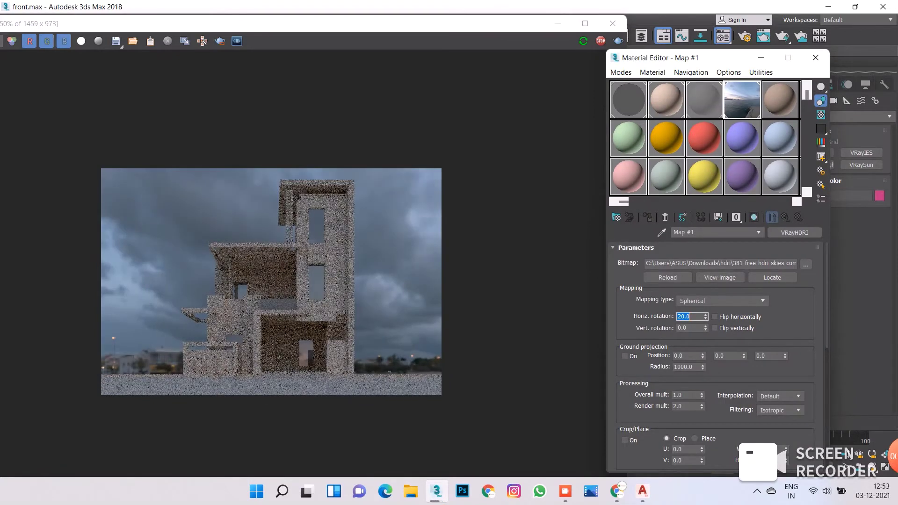
- Try sky rotations of 50, 80, 100, 150 and 200 degrees, then return it to 0
{"action": "type", "text": "50"}
{"action": "key", "text": "Return"}
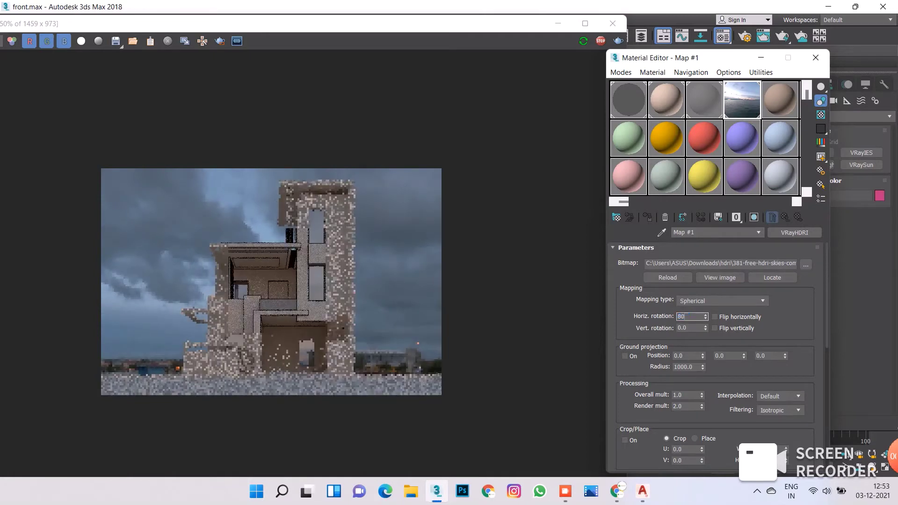
{"action": "key", "text": "Return"}
{"action": "type", "text": "1"}
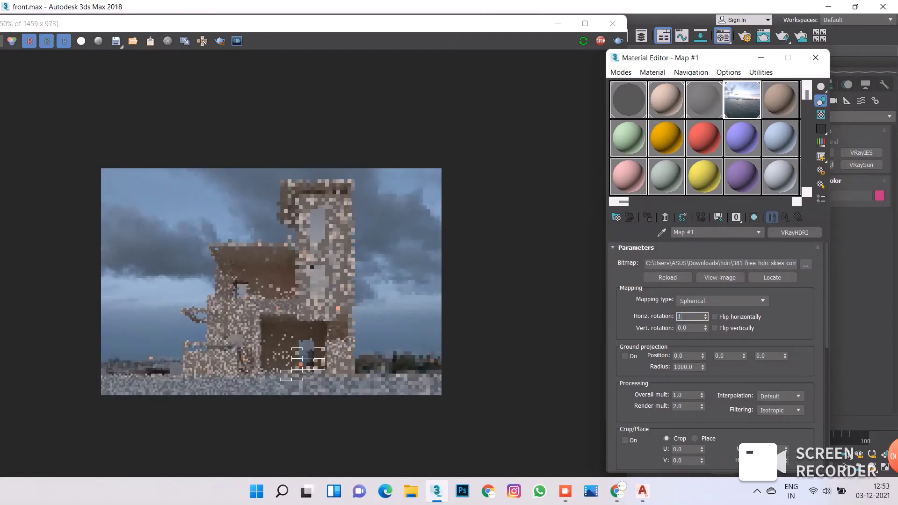
{"action": "type", "text": "00"}
{"action": "key", "text": "Return"}
{"action": "type", "text": "150"}
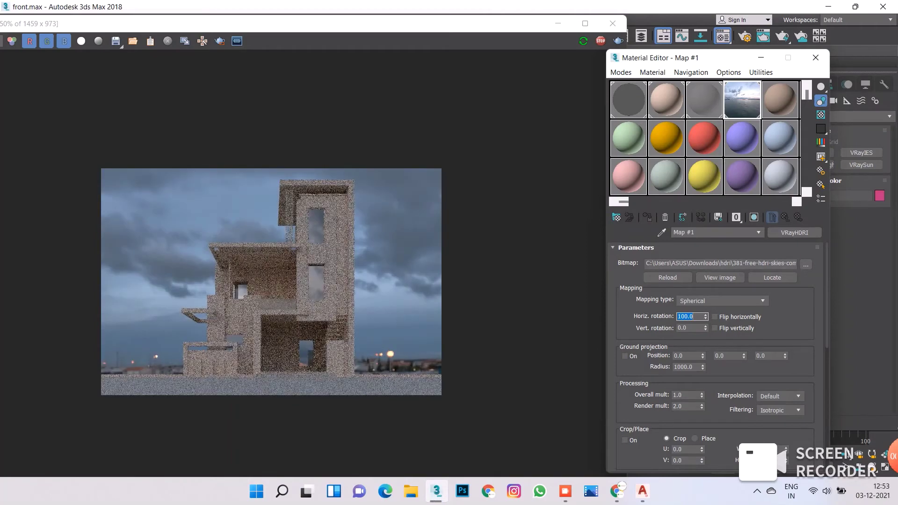
{"action": "key", "text": "Return"}
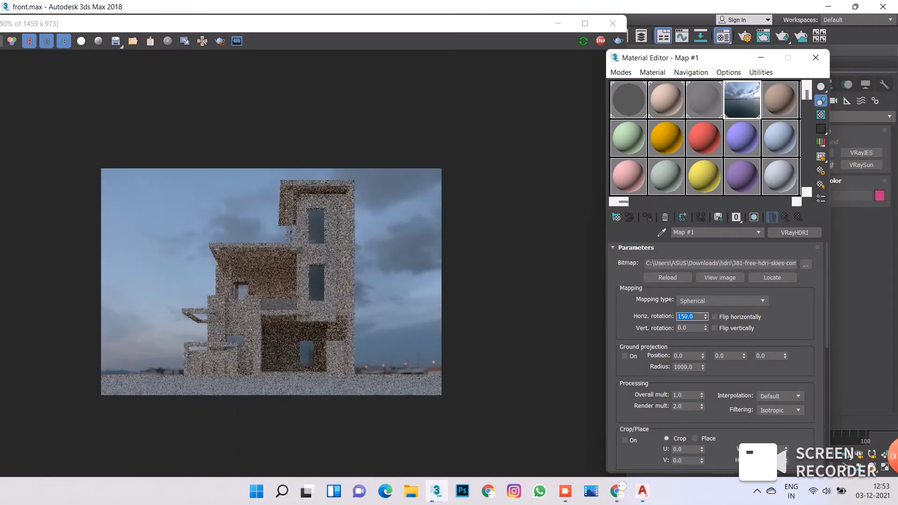
{"action": "type", "text": "200"}
{"action": "key", "text": "Return"}
{"action": "type", "text": "0"}
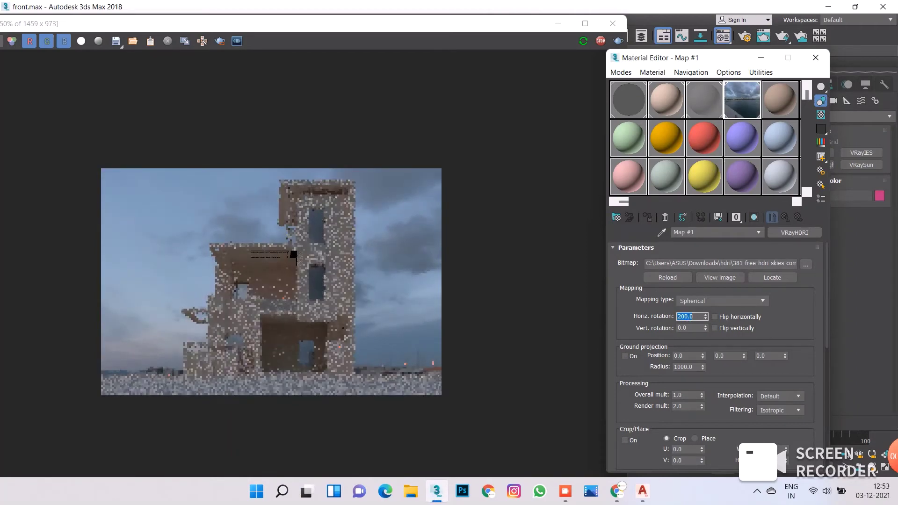
{"action": "key", "text": "Return"}
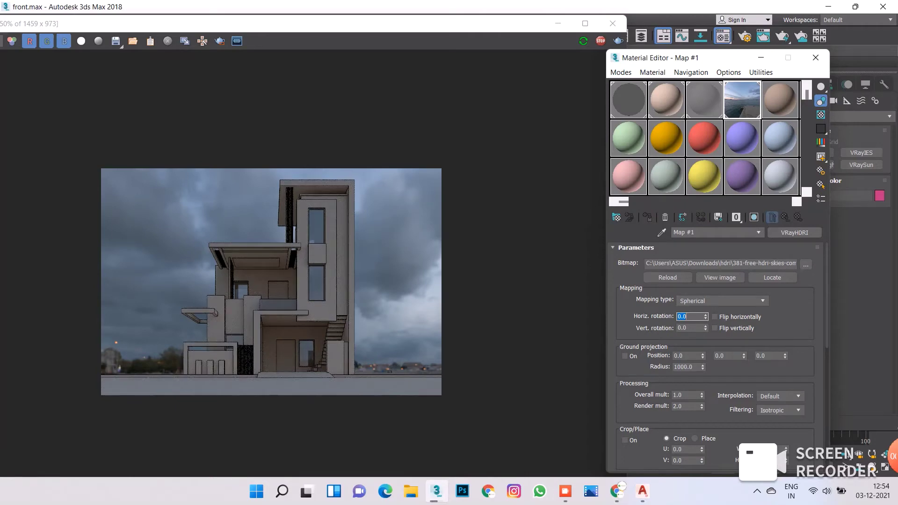
- Rearrange the Material Editor and render windows and show the dome light's parameters
{"action": "mouse_move", "coordinate": [678, 58]}
{"action": "left_mouse_down"}
{"action": "mouse_move", "coordinate": [562, 54]}
{"action": "mouse_move", "coordinate": [440, 74]}
{"action": "left_mouse_up"}
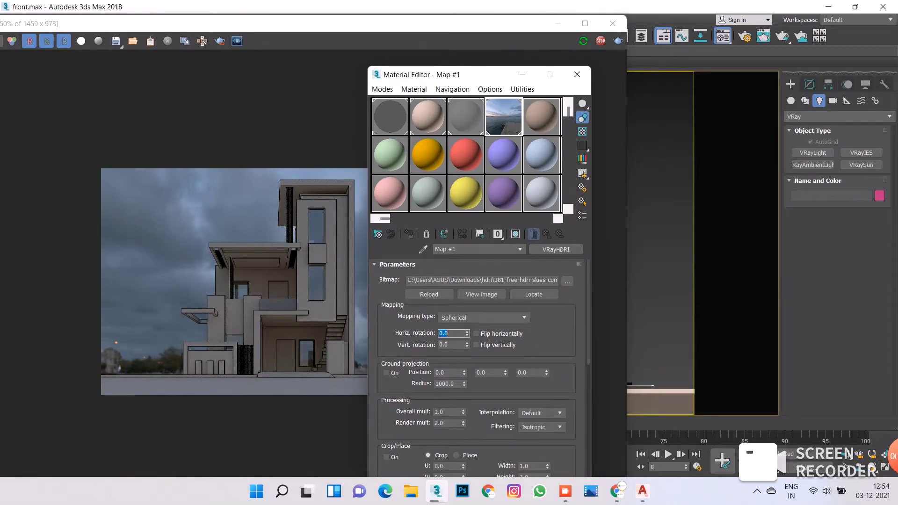
{"action": "left_click_drag", "start_coordinate": [327, 23], "coordinate": [108, 52]}
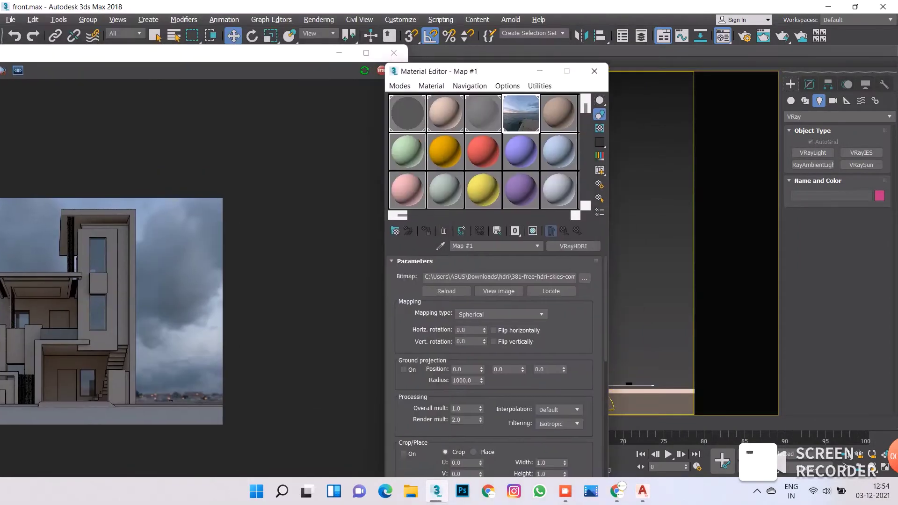
{"action": "left_click_drag", "start_coordinate": [444, 74], "coordinate": [427, 78]}
{"action": "left_click", "coordinate": [593, 402]}
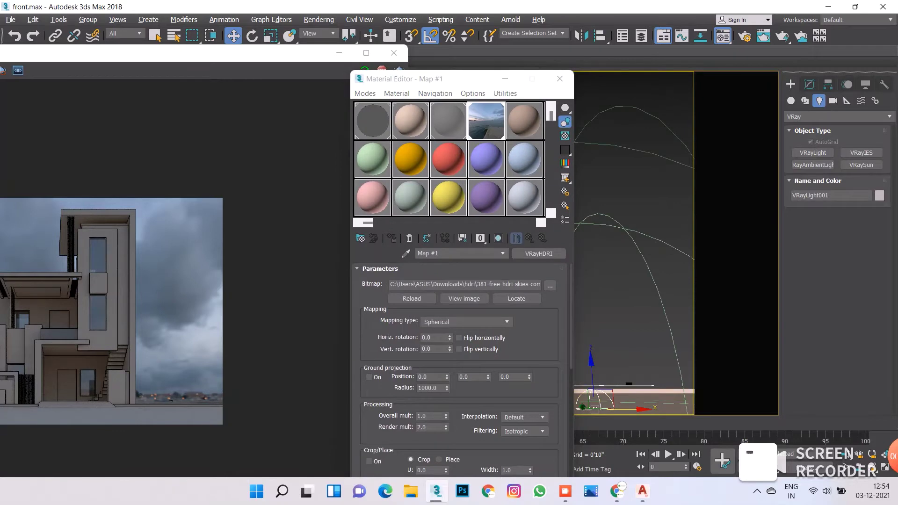
{"action": "left_click_drag", "start_coordinate": [407, 45], "coordinate": [476, 41]}
{"action": "left_click", "coordinate": [809, 84]}
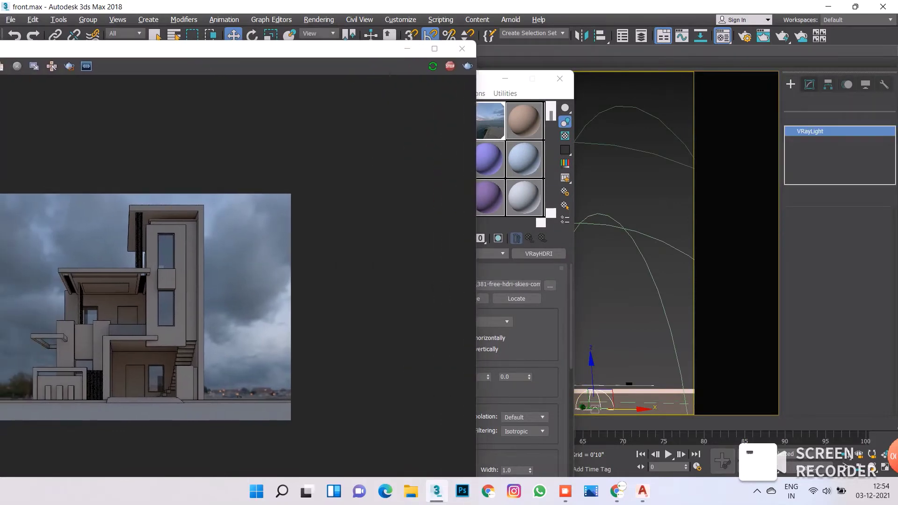
- Give the dome light a new VRayHDRI texture and preview the 346 sky folder
{"action": "left_click", "coordinate": [837, 354]}
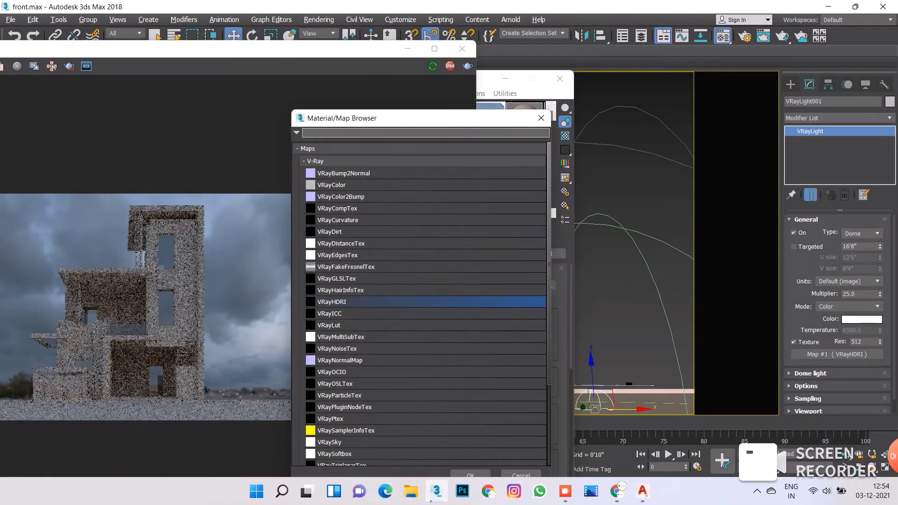
{"action": "double_click", "coordinate": [332, 302]}
{"action": "left_click", "coordinate": [550, 284]}
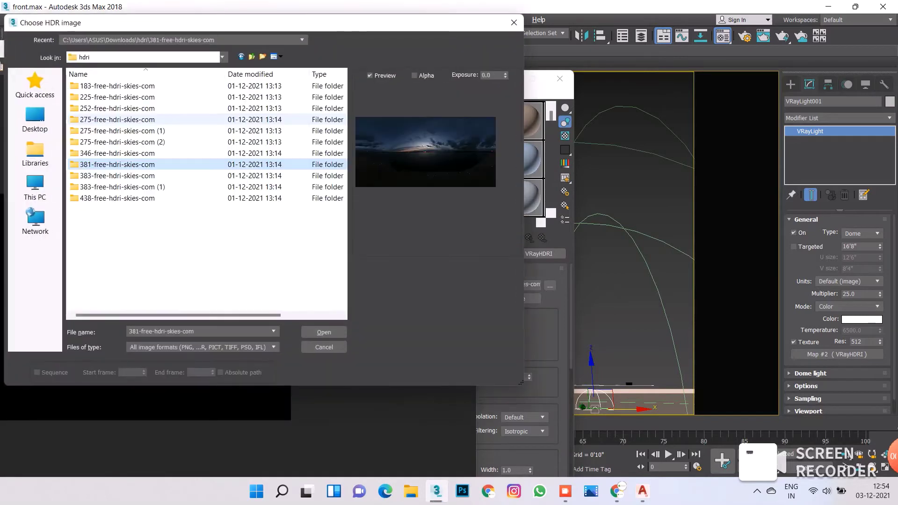
{"action": "double_click", "coordinate": [117, 153]}
{"action": "left_click", "coordinate": [106, 102]}
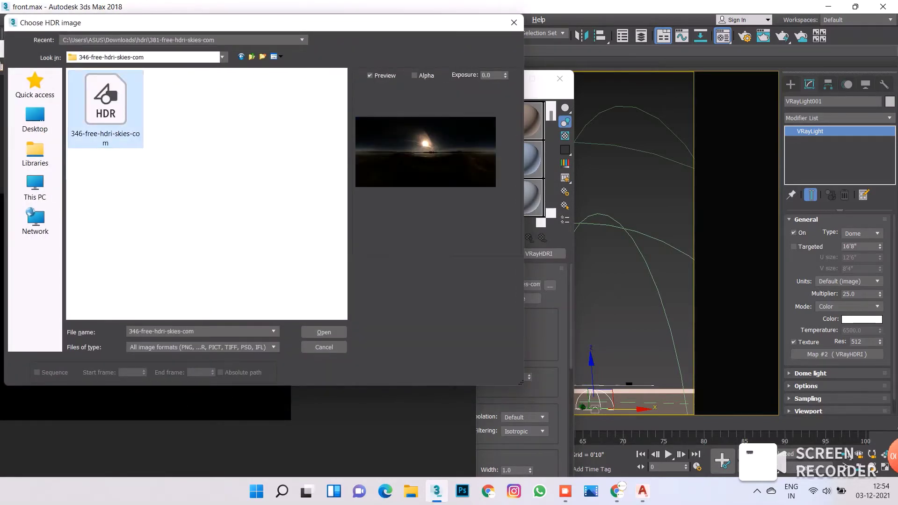
{"action": "key", "text": "BackSpace"}
{"action": "key", "text": "Return"}
- Preview the 183 cloudy sky, then load the 225-free-hdri-skies-com HDR
{"action": "key", "text": "BackSpace"}
{"action": "key", "text": "Return"}
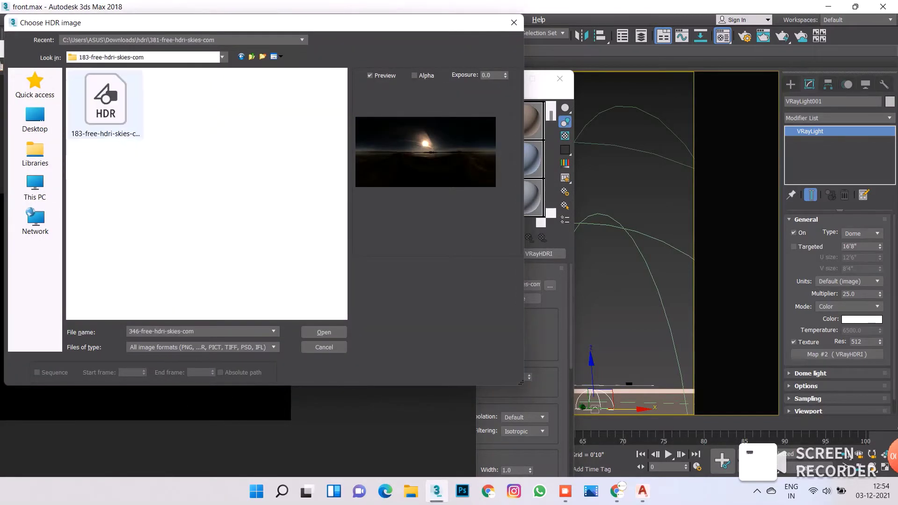
{"action": "left_click", "coordinate": [105, 103]}
{"action": "key", "text": "BackSpace"}
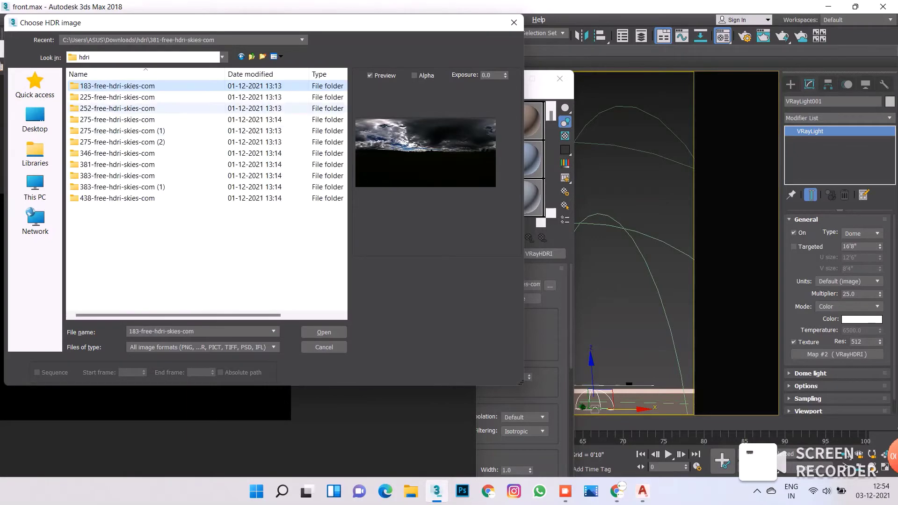
{"action": "key", "text": "Down"}
{"action": "key", "text": "Return"}
{"action": "key", "text": "Return"}
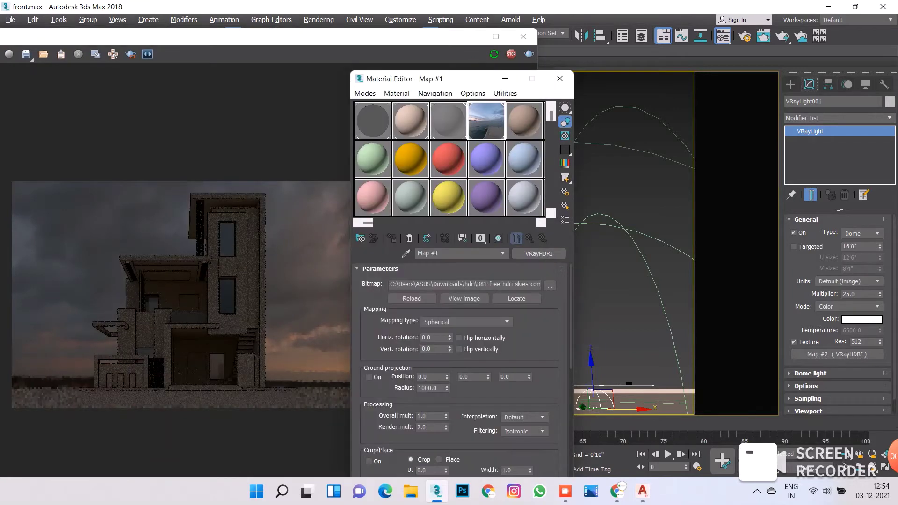
- Instance the HDRI map onto the dome light's Texture slot with render mult 2
{"action": "left_click_drag", "start_coordinate": [486, 121], "coordinate": [837, 354]}
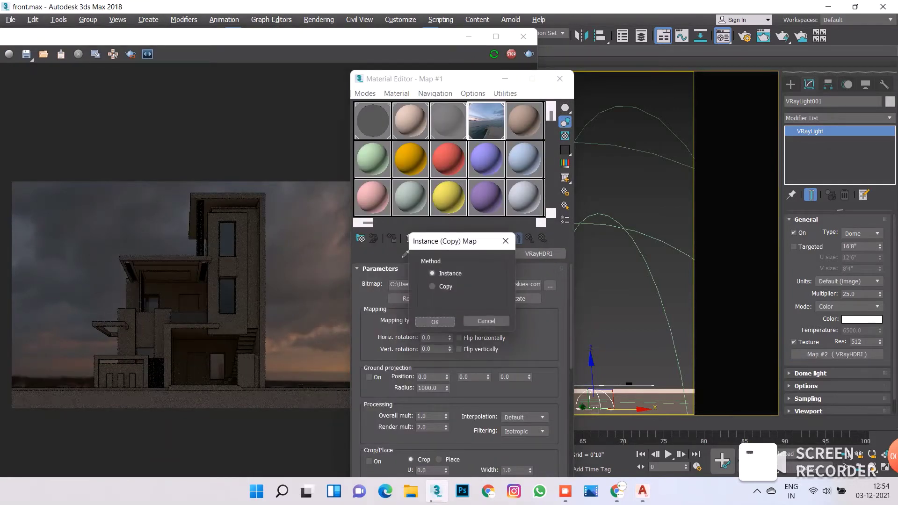
{"action": "left_click", "coordinate": [435, 320]}
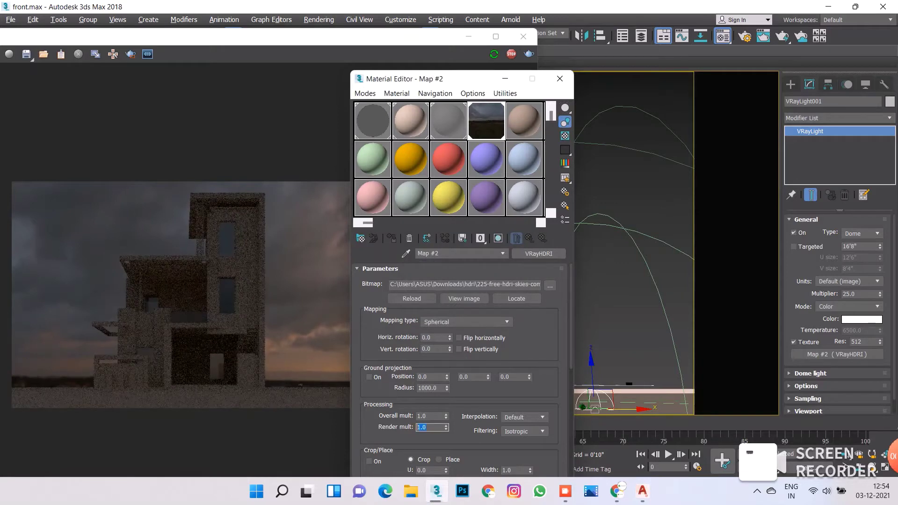
{"action": "type", "text": "2"}
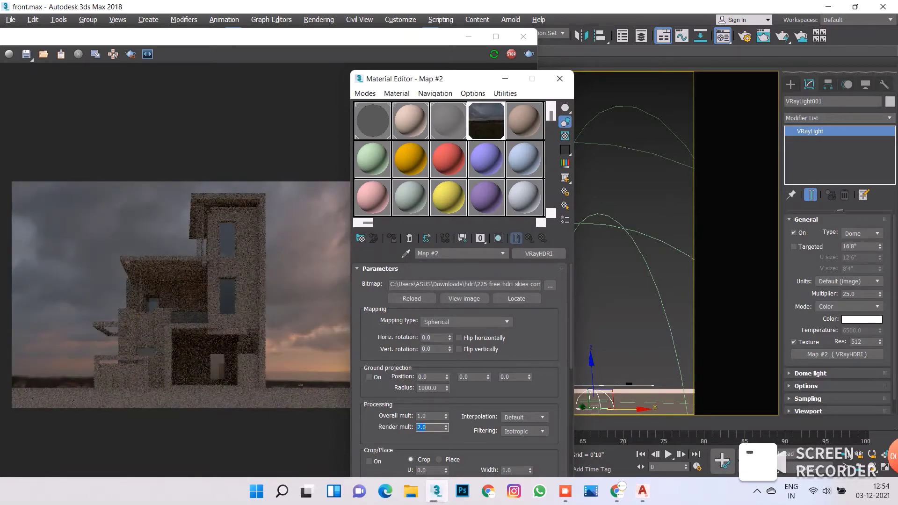
{"action": "left_click_drag", "start_coordinate": [421, 79], "coordinate": [495, 58]}
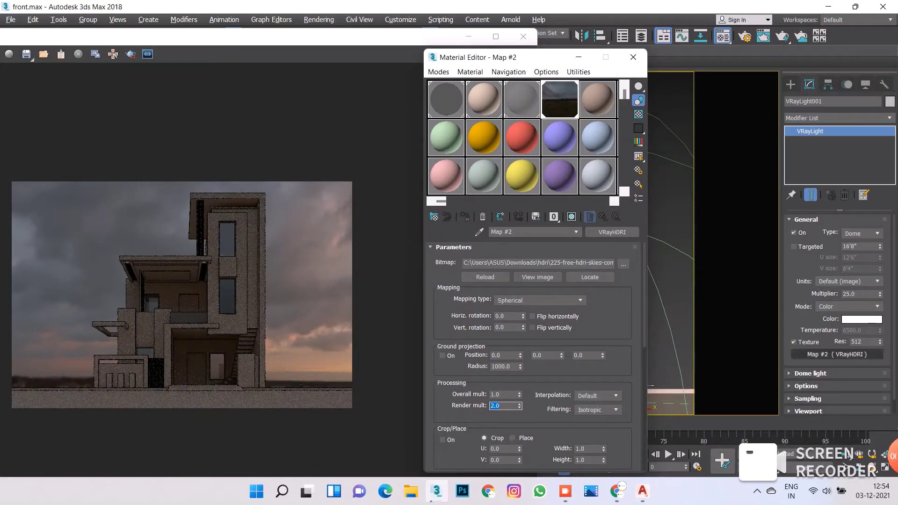
- Load the 183-free-hdri-skies-com HDR into a new VRayHDRI map and instance it to the dome light
{"action": "left_click", "coordinate": [837, 354]}
{"action": "double_click", "coordinate": [380, 301]}
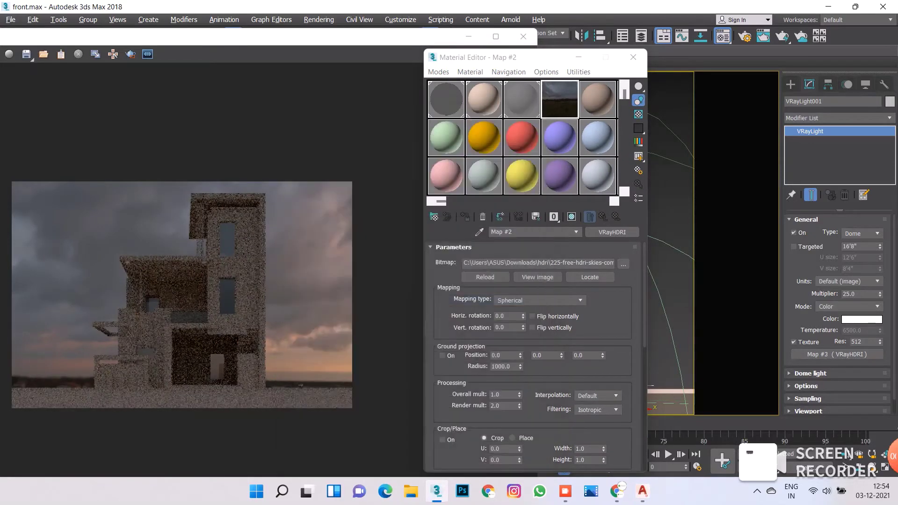
{"action": "left_click", "coordinate": [623, 264]}
{"action": "left_click", "coordinate": [252, 57]}
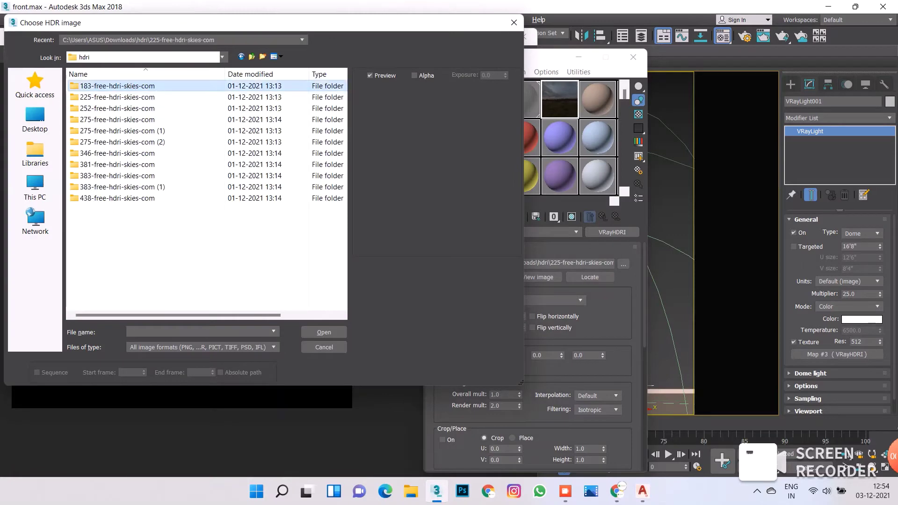
{"action": "key", "text": "Return"}
{"action": "key", "text": "Return"}
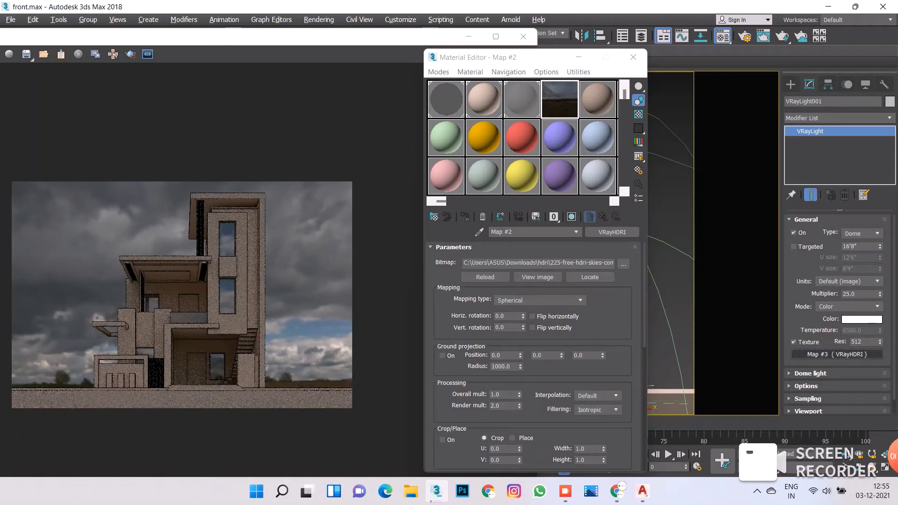
{"action": "left_click_drag", "start_coordinate": [837, 354], "coordinate": [533, 232]}
{"action": "left_click", "coordinate": [508, 300]}
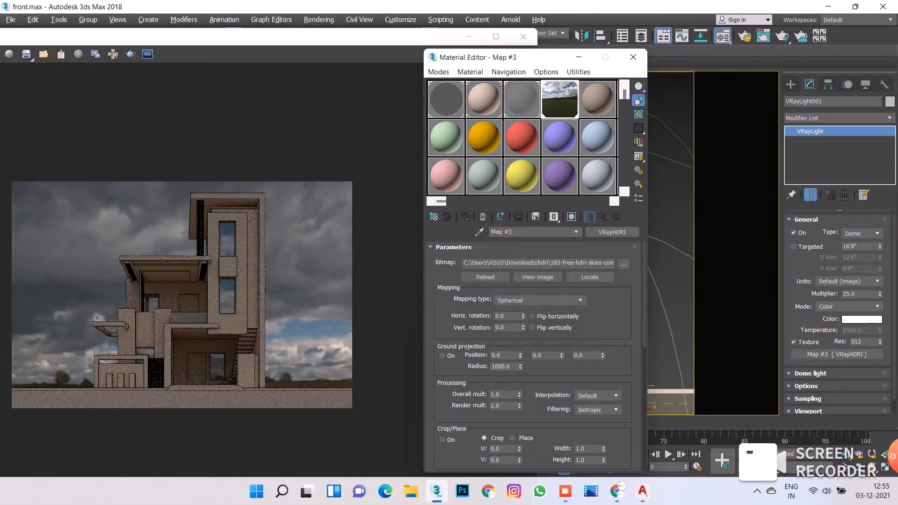
- Set Render mult to 2.0, try horizontal rotations 50 and 120, then reset rotation to 0
{"action": "double_click", "coordinate": [503, 405]}
{"action": "type", "text": "2"}
{"action": "key", "text": "Return"}
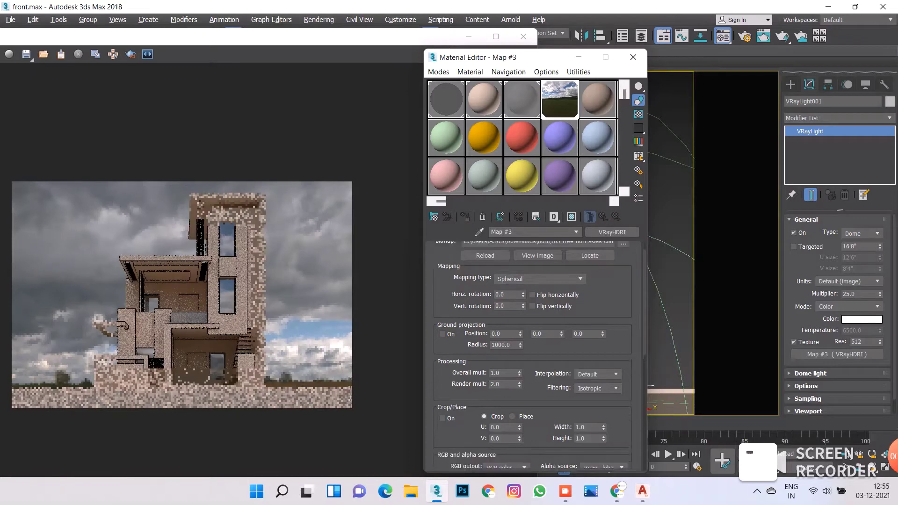
{"action": "scroll", "coordinate": [538, 356], "scroll_direction": "down", "scroll_amount": 1}
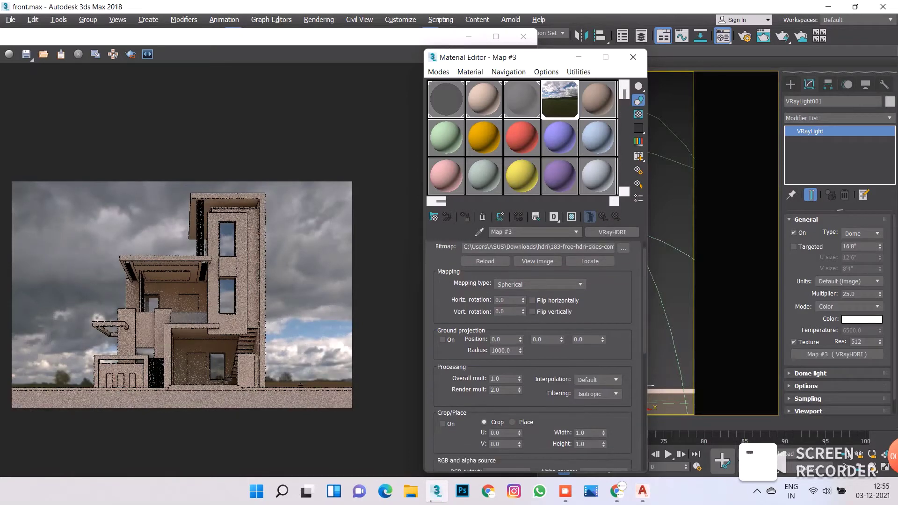
{"action": "type", "text": "2050"}
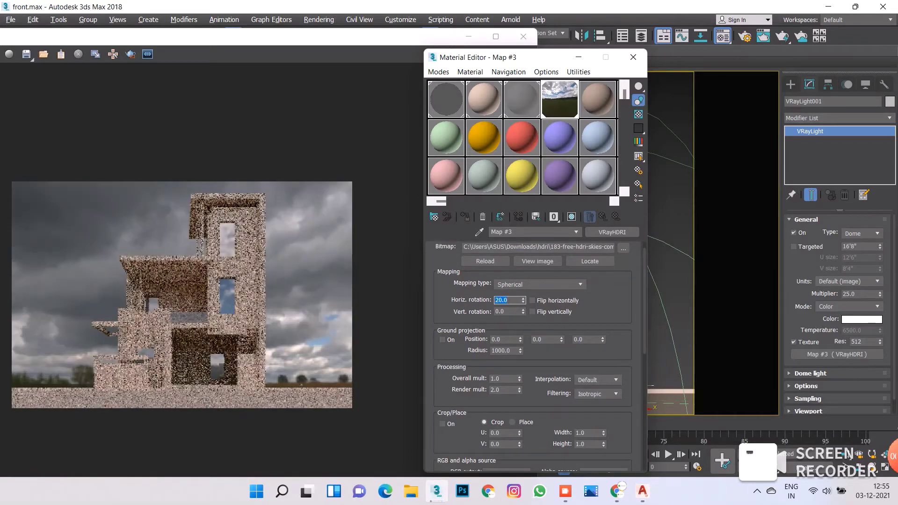
{"action": "key", "text": "Return"}
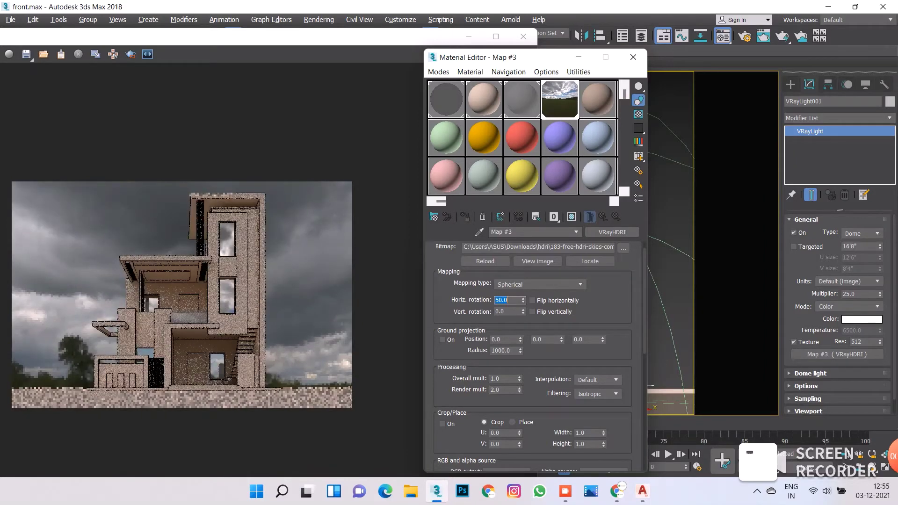
{"action": "type", "text": "120"}
{"action": "key", "text": "Return"}
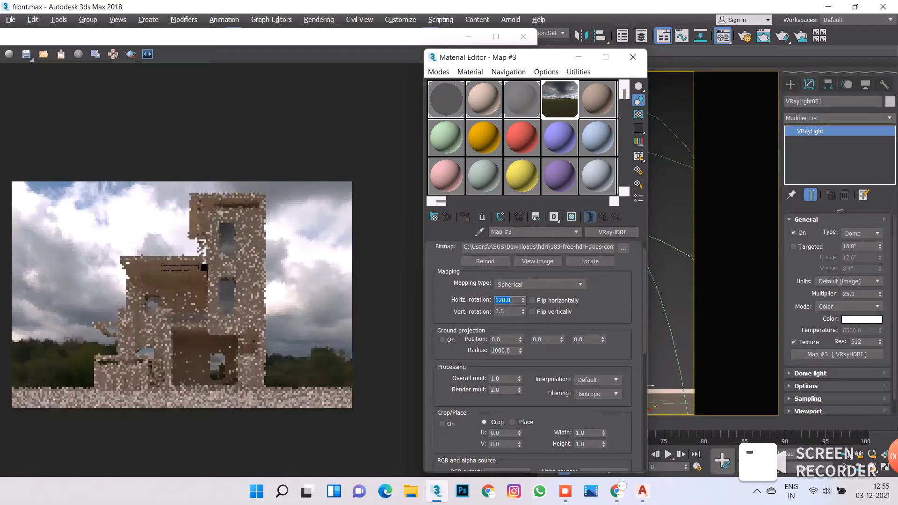
{"action": "type", "text": "0"}
{"action": "key", "text": "Return"}
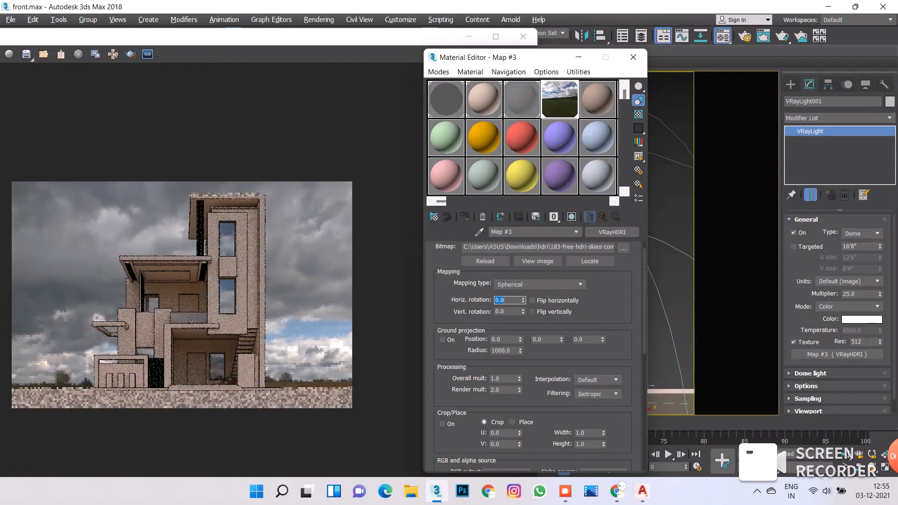
- Load the 252-free-hdri-skies-com HDR into a new VRayHDRI map instanced to the dome light
{"action": "left_click", "coordinate": [837, 354]}
{"action": "double_click", "coordinate": [426, 301]}
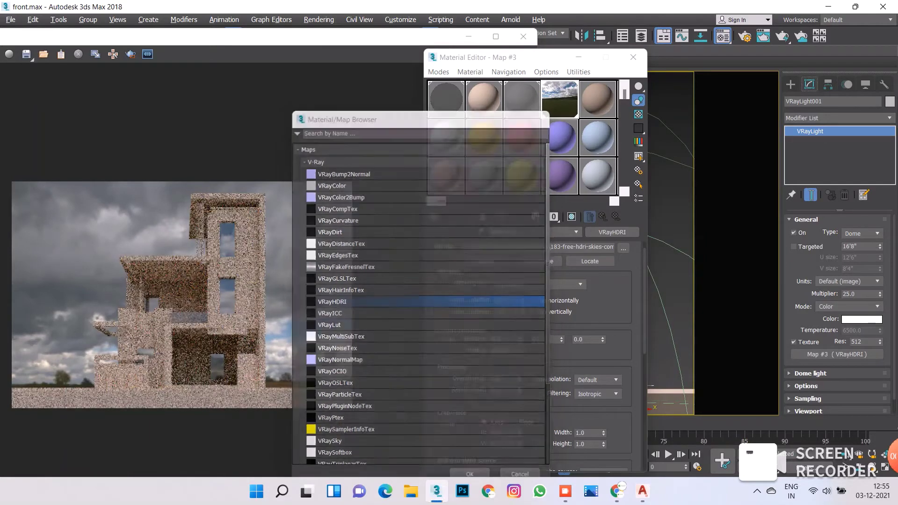
{"action": "key", "text": "BackSpace"}
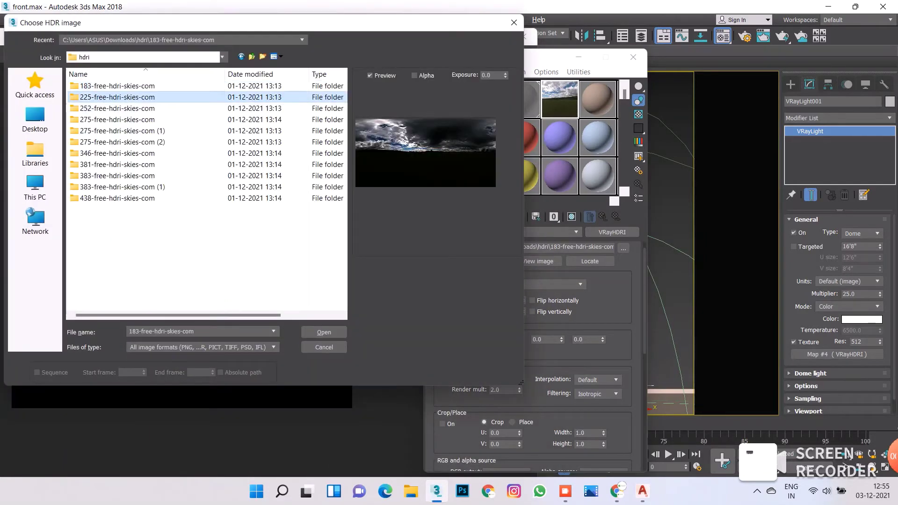
{"action": "key", "text": "Return"}
{"action": "key", "text": "BackSpace"}
{"action": "key", "text": "Down"}
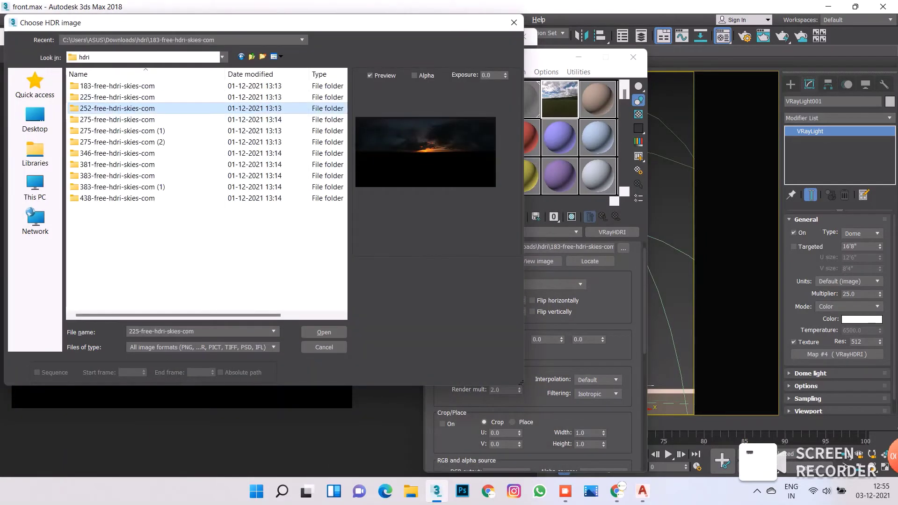
{"action": "key", "text": "Return"}
{"action": "key", "text": "Return"}
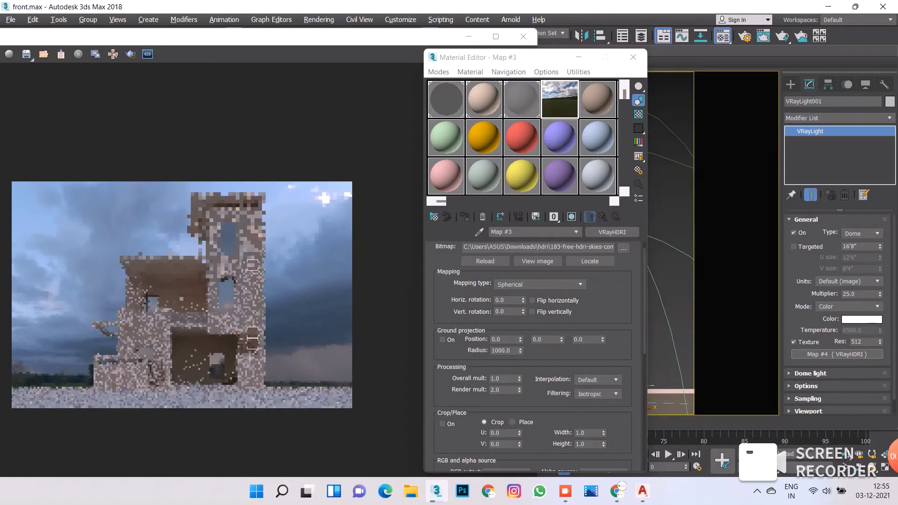
{"action": "left_click_drag", "start_coordinate": [837, 354], "coordinate": [559, 99]}
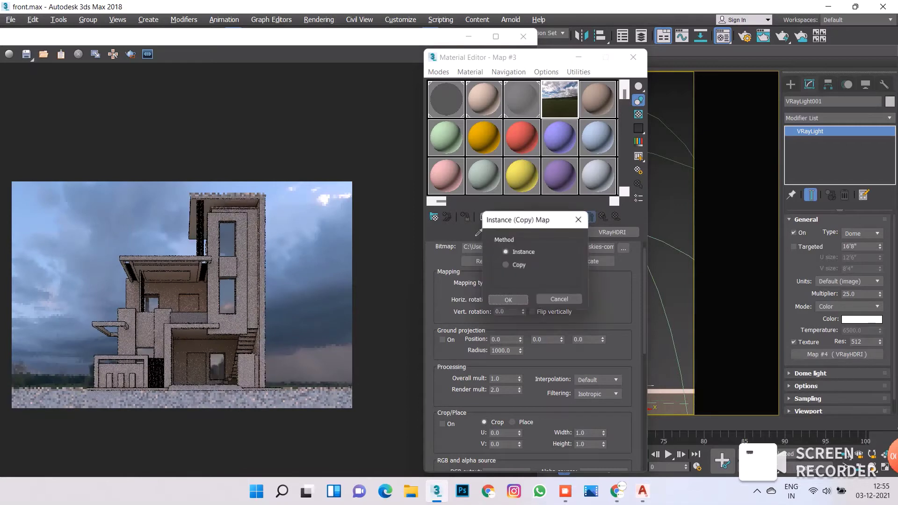
{"action": "left_click", "coordinate": [509, 300]}
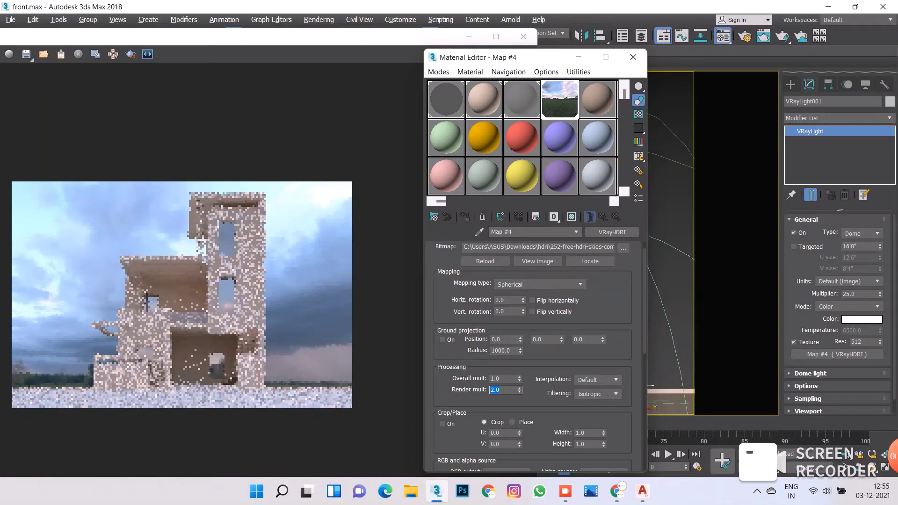
- Try a Render mult of 1.5, then restore it to 2.0
{"action": "type", "text": "1.5"}
{"action": "key", "text": "Return"}
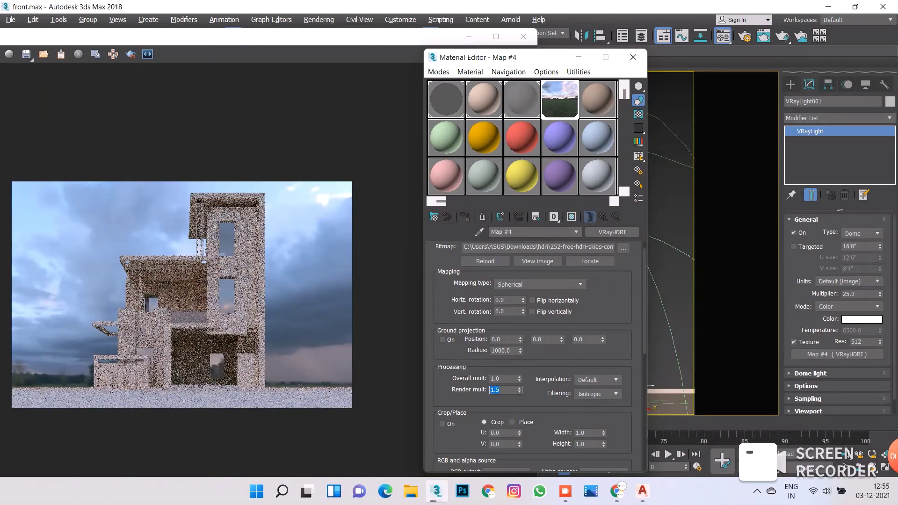
{"action": "type", "text": "2"}
{"action": "key", "text": "Return"}
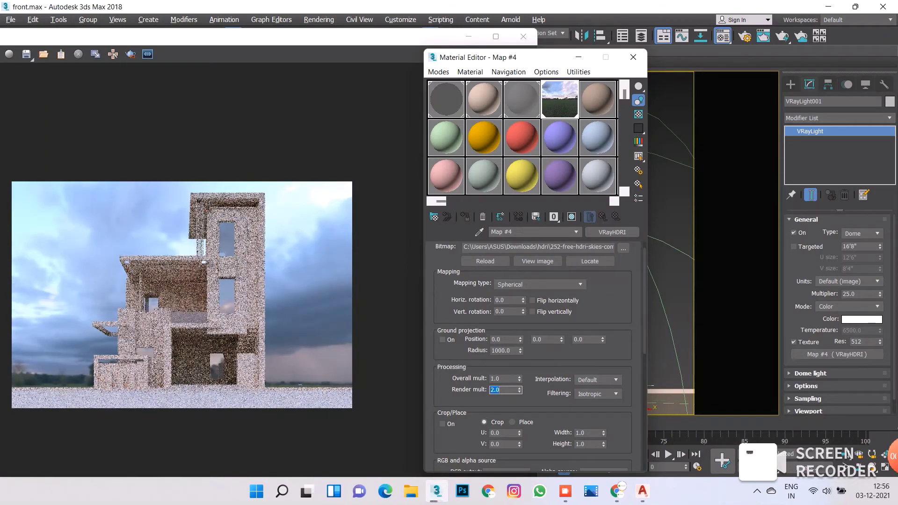
- Test horizontal sky rotations of 50, 120, 200 and 0, settling on 20
{"action": "double_click", "coordinate": [508, 300]}
{"action": "type", "text": "50"}
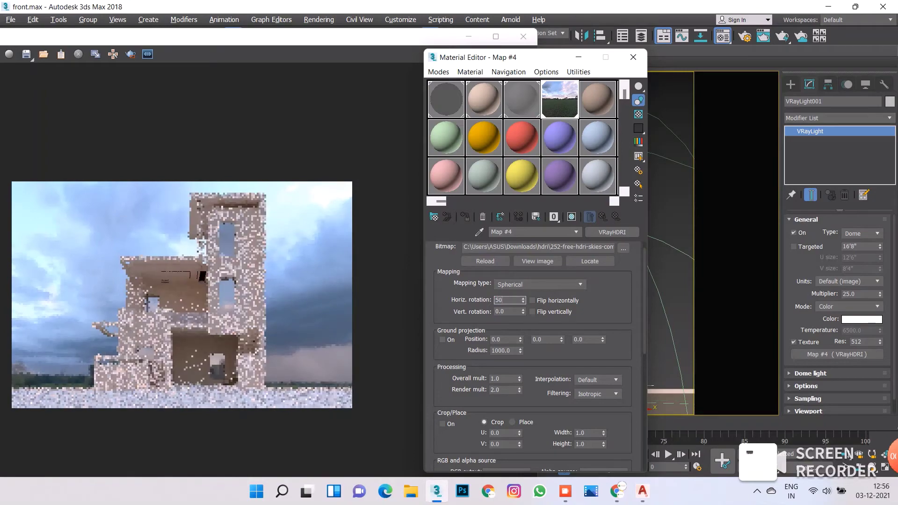
{"action": "key", "text": "Return"}
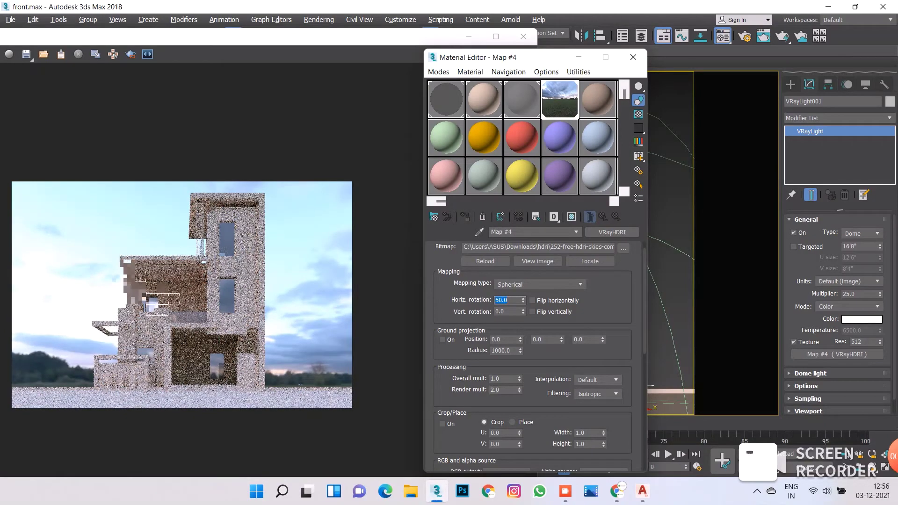
{"action": "type", "text": "120"}
{"action": "key", "text": "Return"}
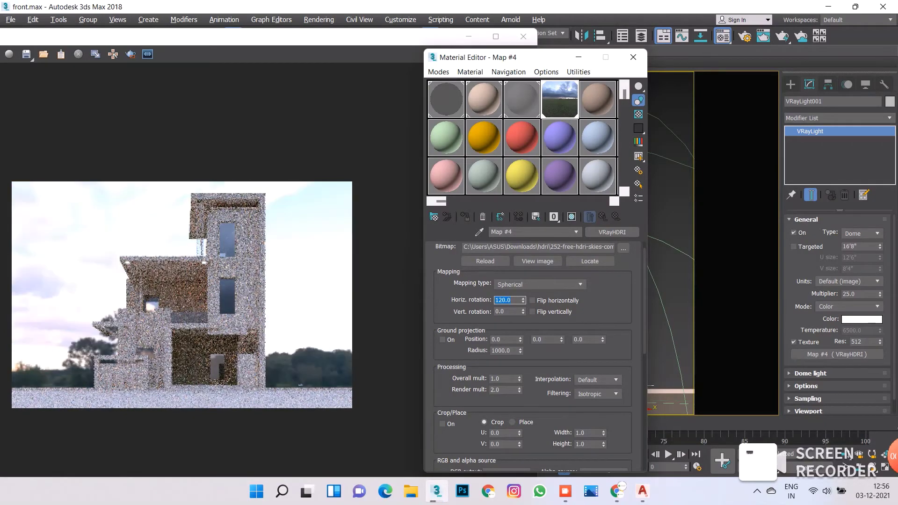
{"action": "type", "text": "200"}
{"action": "key", "text": "Return"}
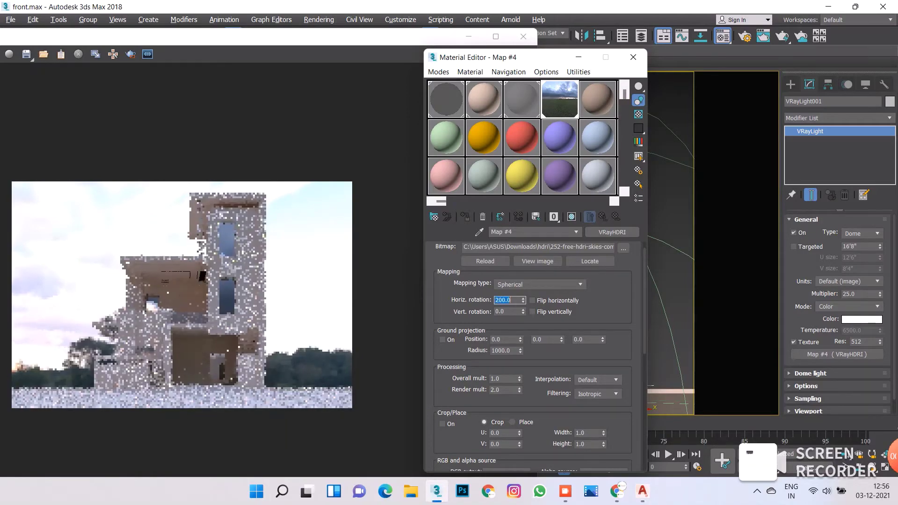
{"action": "type", "text": "0"}
{"action": "key", "text": "Return"}
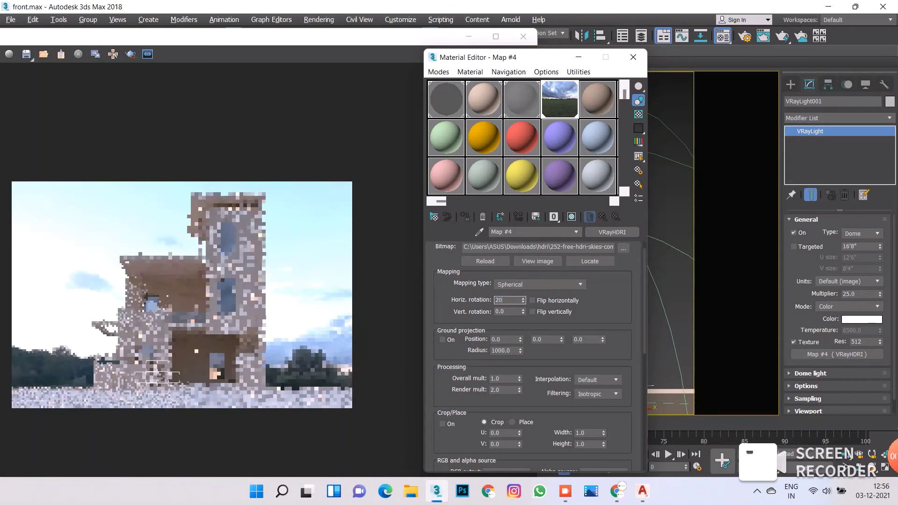
{"action": "type", "text": "20"}
{"action": "key", "text": "Return"}
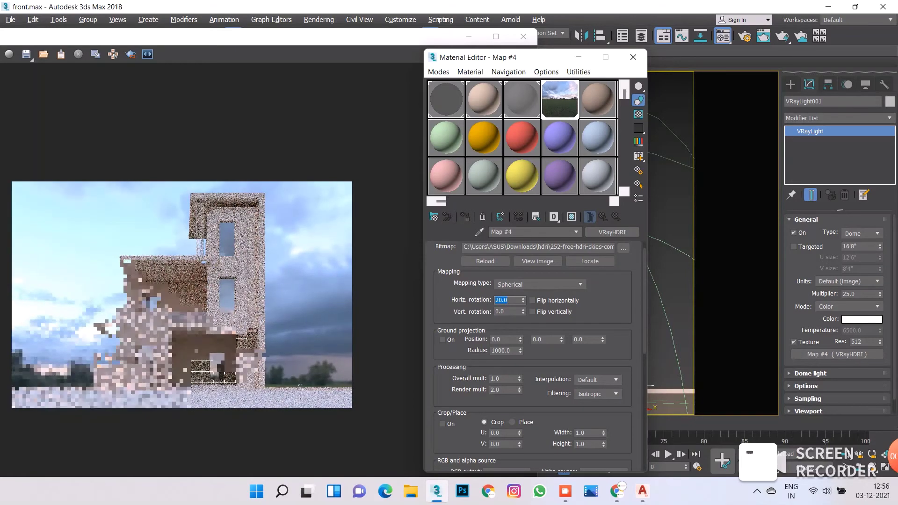
- Back in Material #1, set the Reflect colour to 35 in the Color Selector
{"action": "key", "text": "Up"}
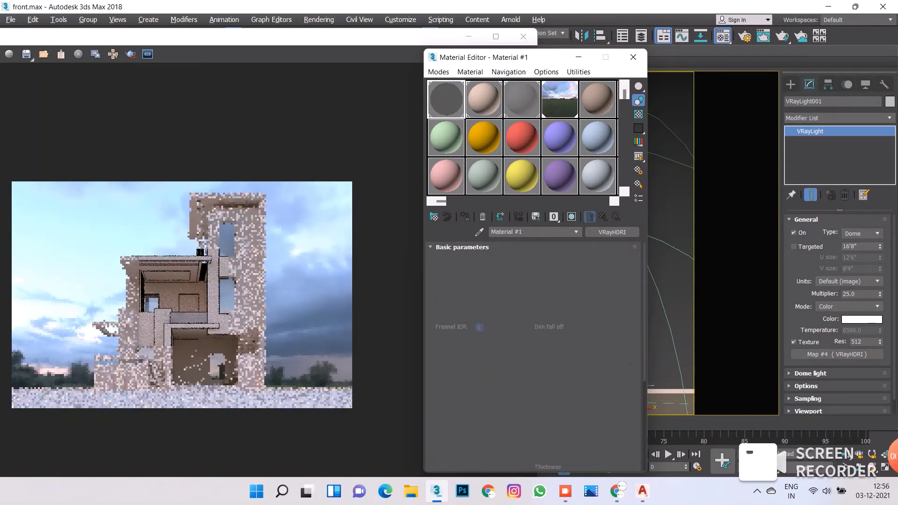
{"action": "left_click", "coordinate": [500, 294]}
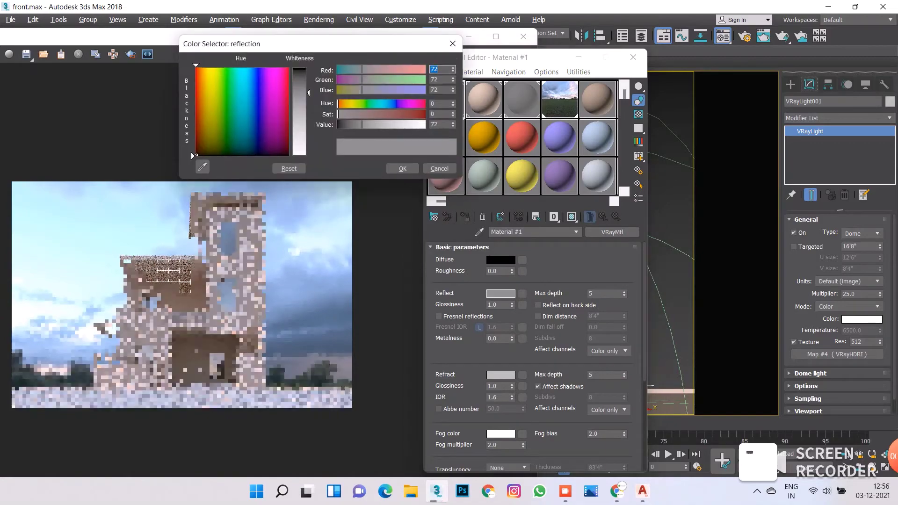
{"action": "type", "text": "35"}
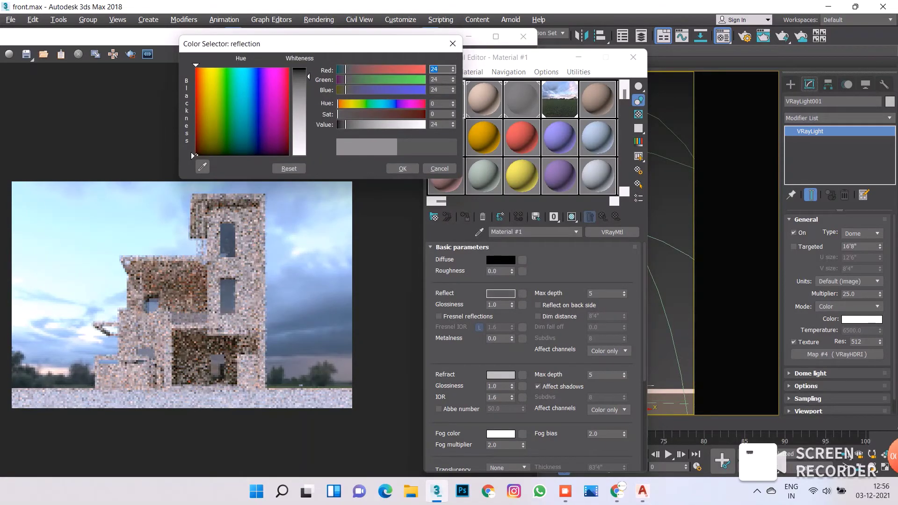
{"action": "key", "text": "Return"}
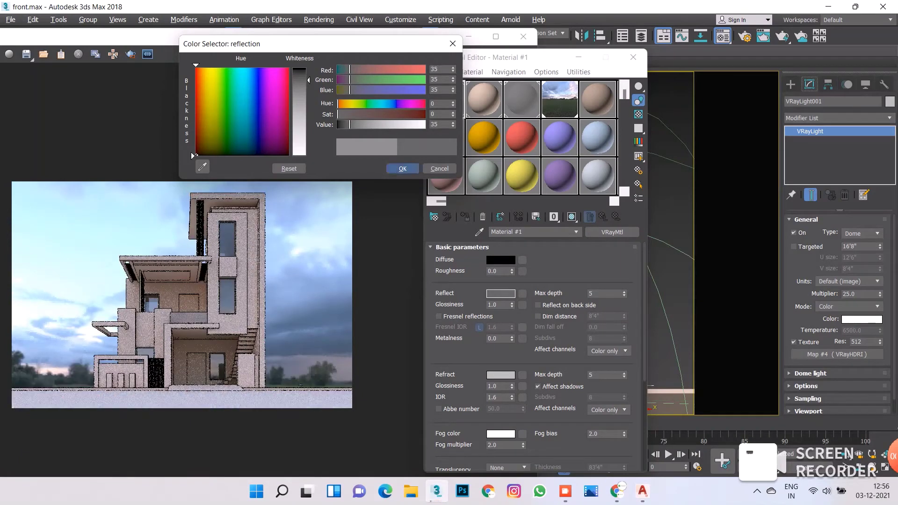
{"action": "left_click", "coordinate": [403, 168]}
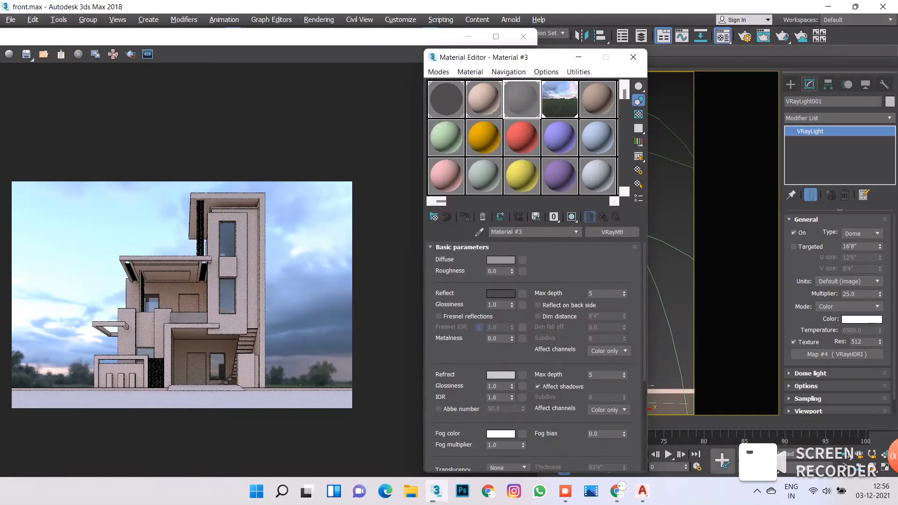
- Set Material #3's diffuse colour to black
{"action": "left_click", "coordinate": [500, 260]}
{"action": "left_click", "coordinate": [227, 134]}
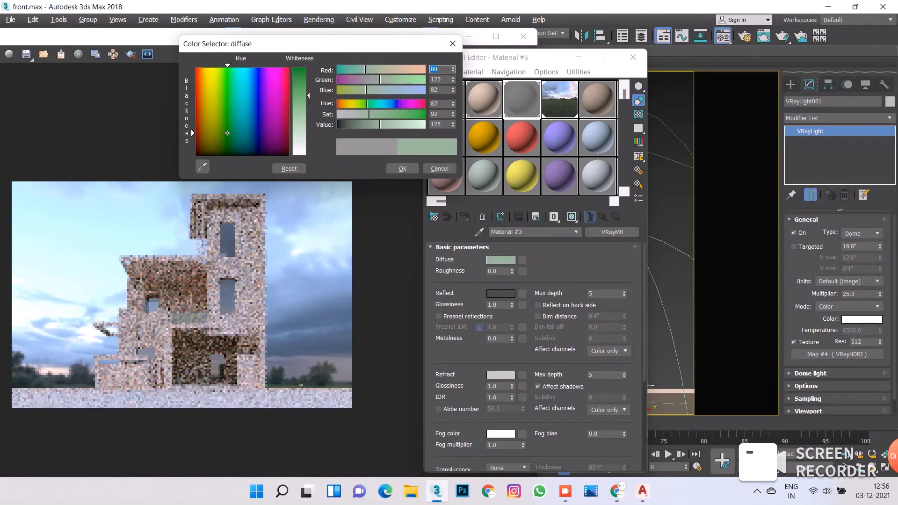
{"action": "left_click_drag", "start_coordinate": [227, 134], "coordinate": [238, 98]}
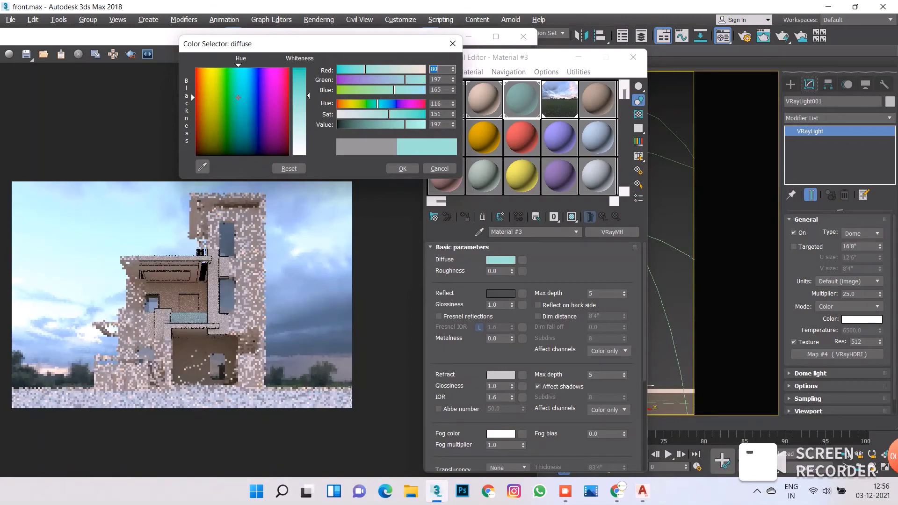
{"action": "left_click_drag", "start_coordinate": [238, 98], "coordinate": [234, 142]}
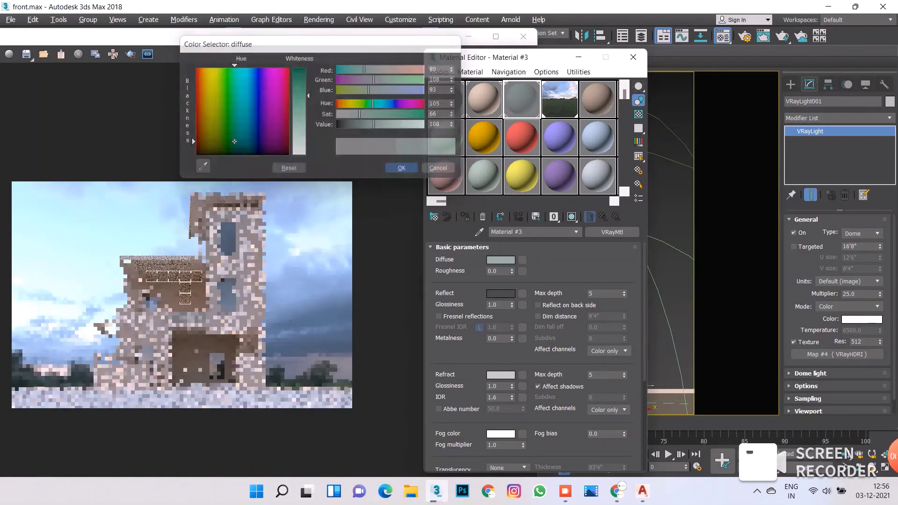
{"action": "key", "text": "Return"}
{"action": "left_click", "coordinate": [501, 260]}
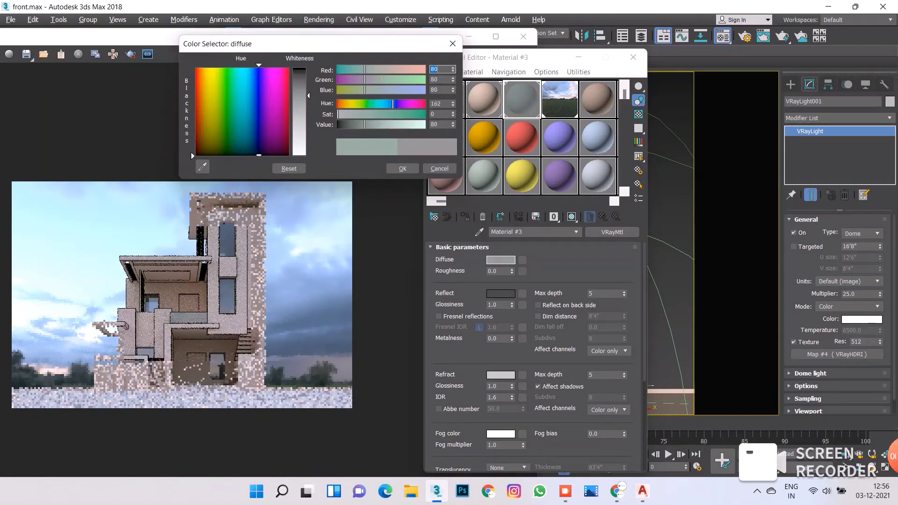
{"action": "left_click_drag", "start_coordinate": [234, 142], "coordinate": [274, 154]}
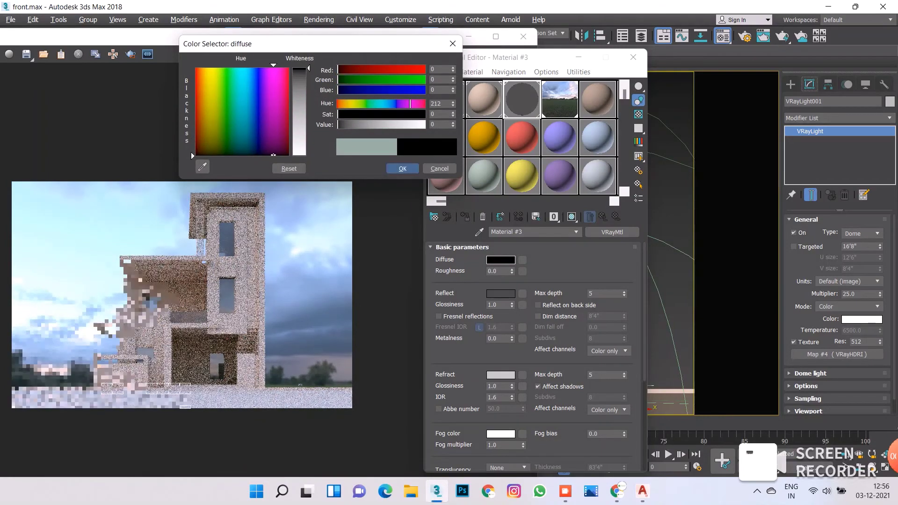
{"action": "key", "text": "Return"}
- Set Material #3's reflect colour to a dark grey of 24
{"action": "left_click", "coordinate": [501, 293]}
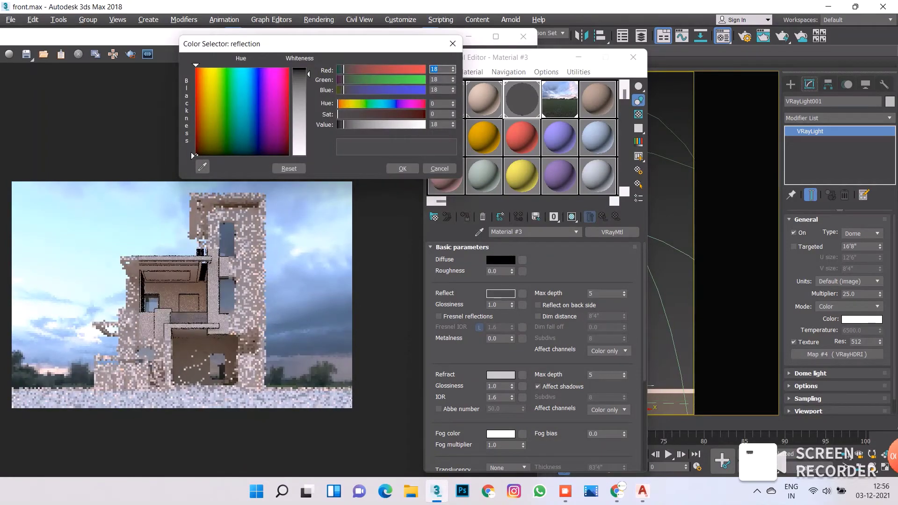
{"action": "left_click_drag", "start_coordinate": [453, 125], "coordinate": [452, 122]}
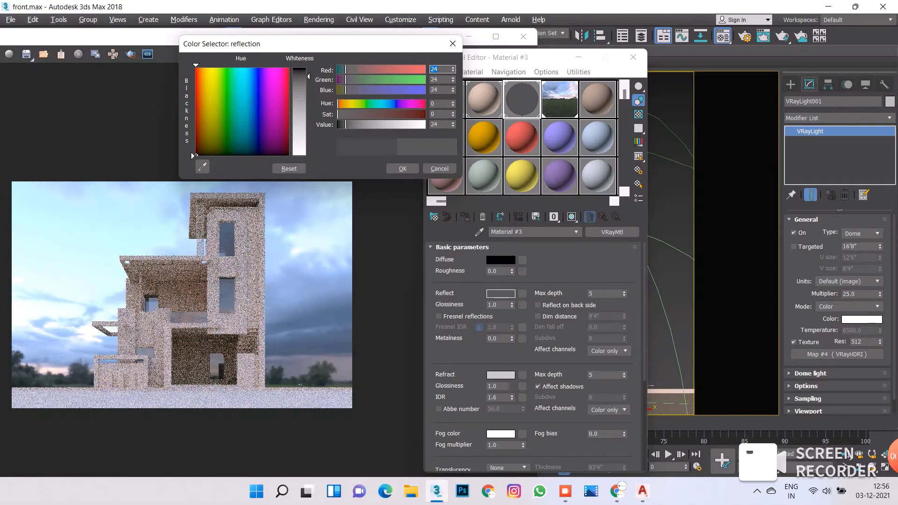
{"action": "left_click", "coordinate": [402, 169]}
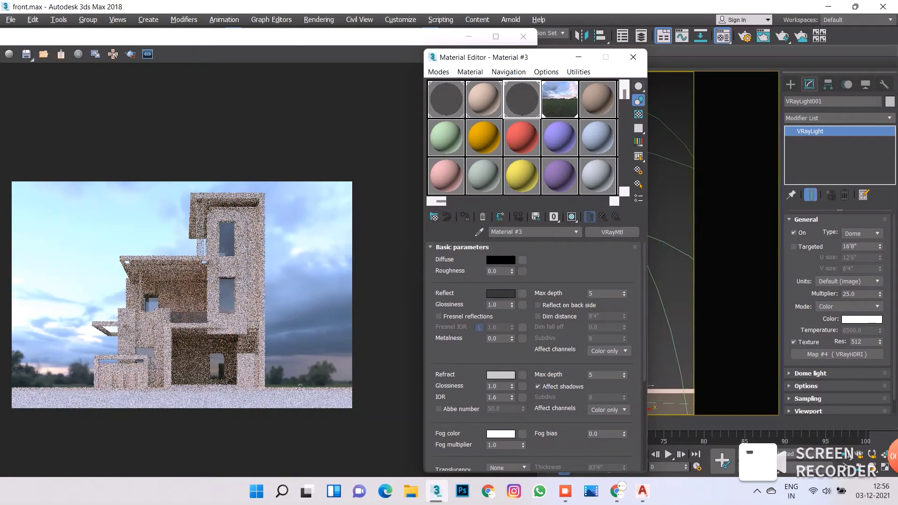
- Enable Fresnel reflections with a Fresnel IOR of 5.0
{"action": "left_click", "coordinate": [439, 317]}
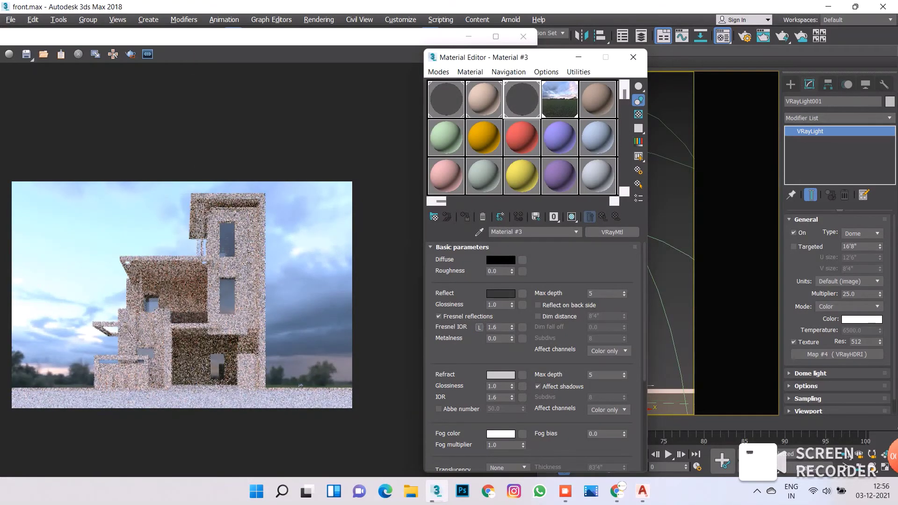
{"action": "type", "text": "2"}
{"action": "key", "text": "Return"}
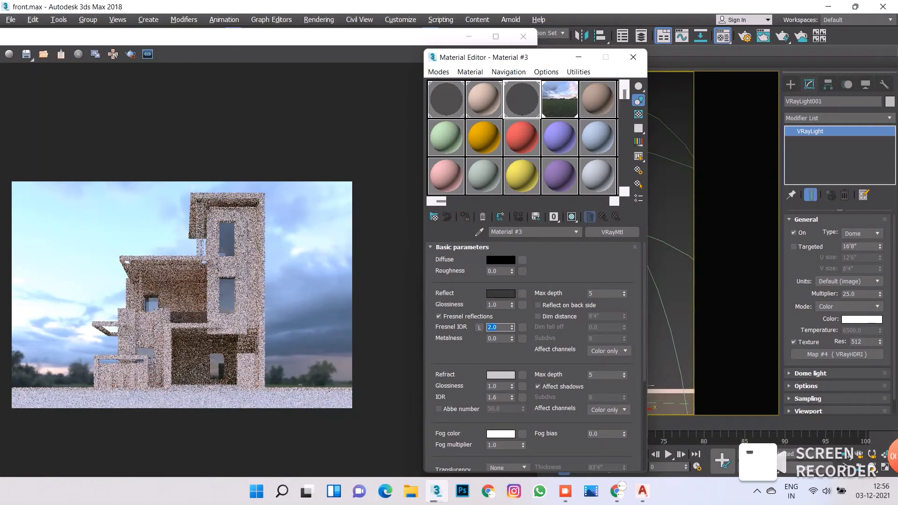
{"action": "type", "text": "5"}
{"action": "key", "text": "Return"}
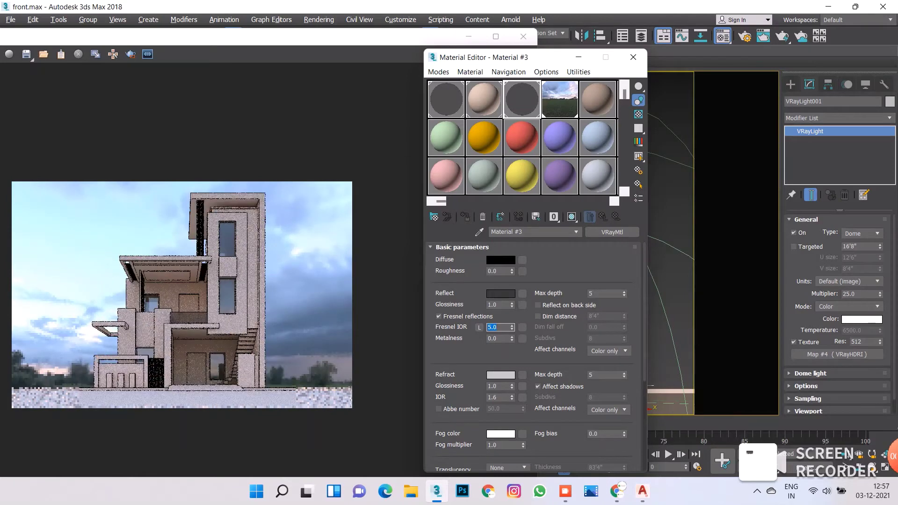
- Lighten the refraction colour to 203 and set glossiness to 1.0
{"action": "left_click", "coordinate": [500, 375]}
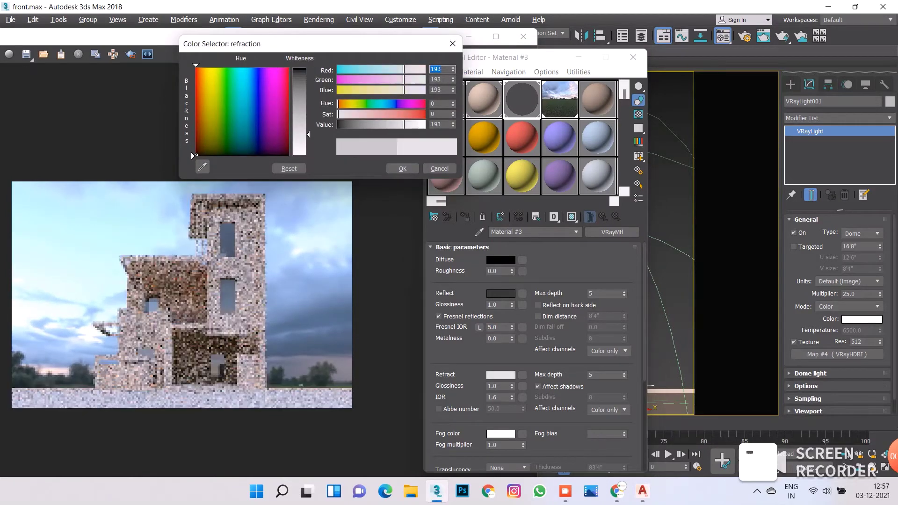
{"action": "left_click_drag", "start_coordinate": [452, 125], "coordinate": [453, 120]}
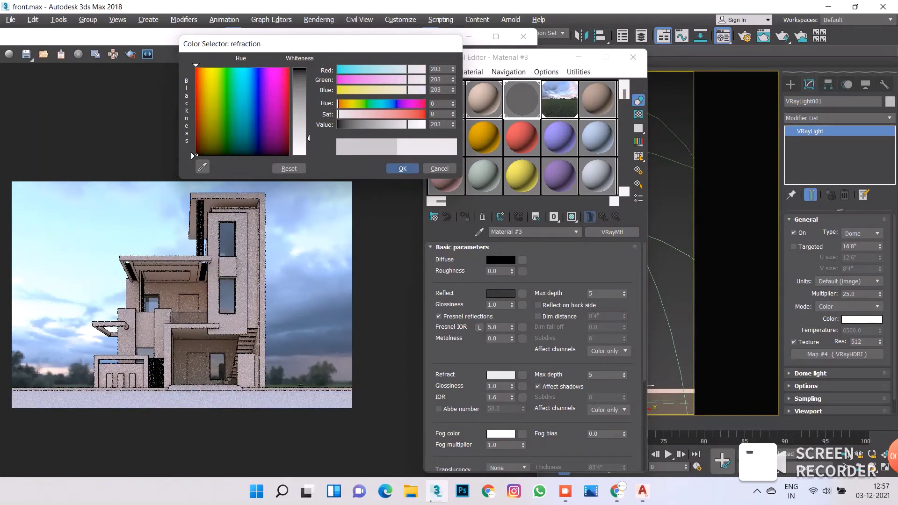
{"action": "left_click", "coordinate": [403, 168]}
{"action": "type", "text": "0.95"}
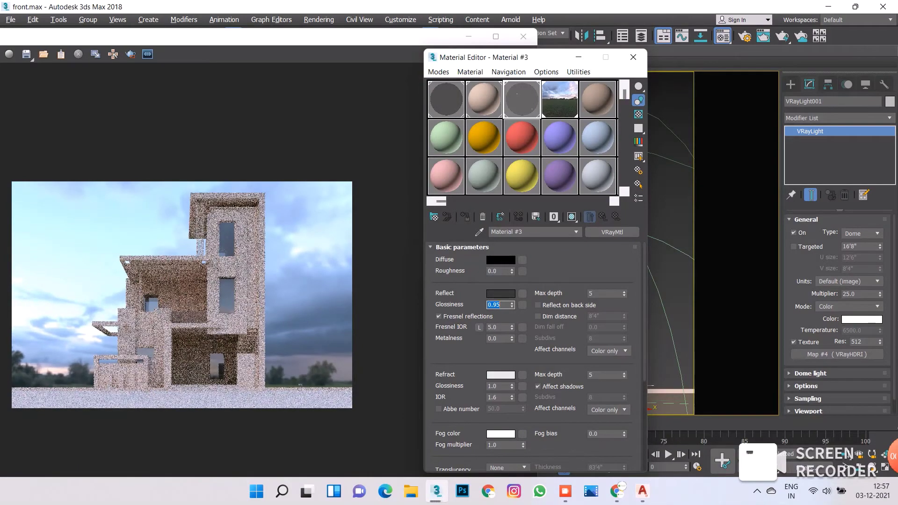
{"action": "type", "text": "1"}
{"action": "key", "text": "Return"}
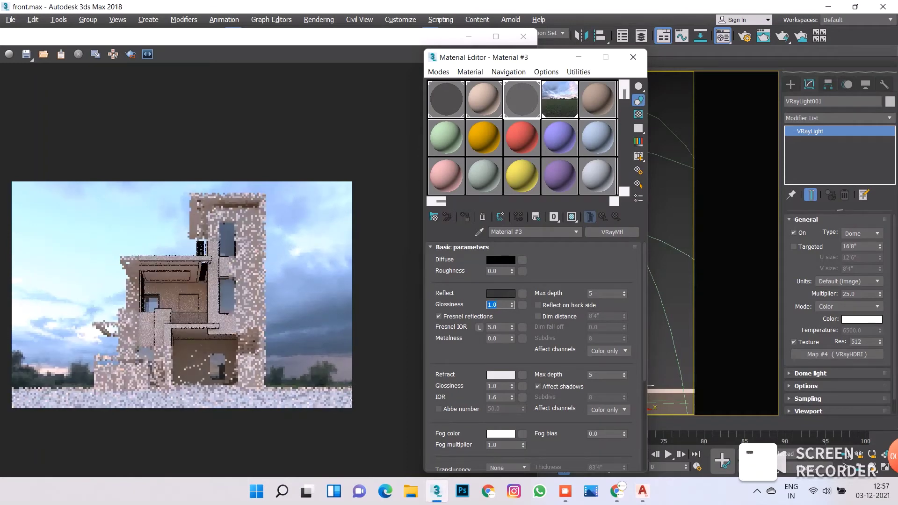
{"action": "scroll", "coordinate": [533, 356], "scroll_direction": "down", "scroll_amount": 3}
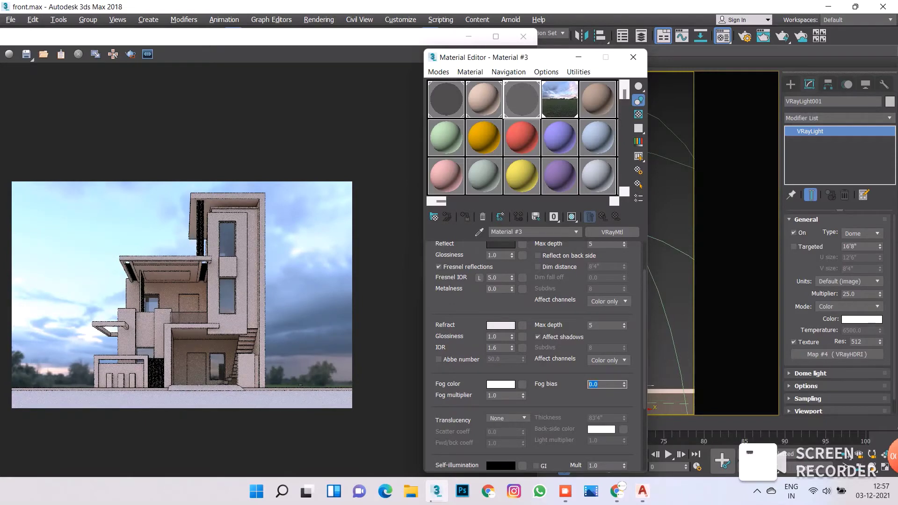
{"action": "left_click", "coordinate": [446, 99]}
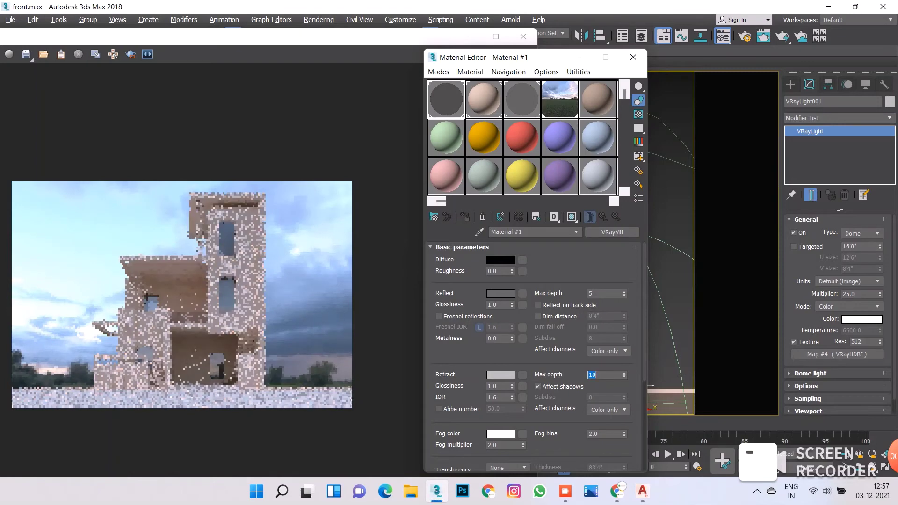
- Set Material #1's refraction max depth to 10
{"action": "left_click", "coordinate": [605, 293]}
{"action": "type", "text": "1"}
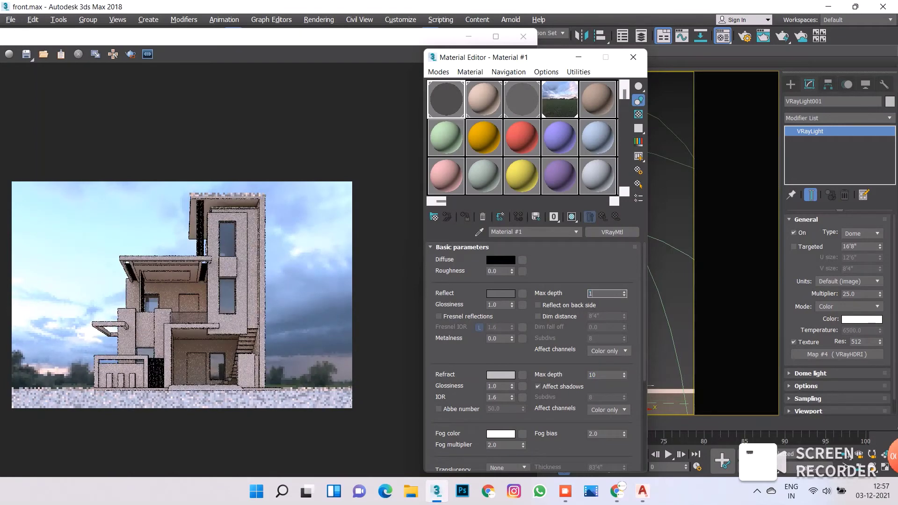
{"action": "type", "text": "0"}
{"action": "key", "text": "Return"}
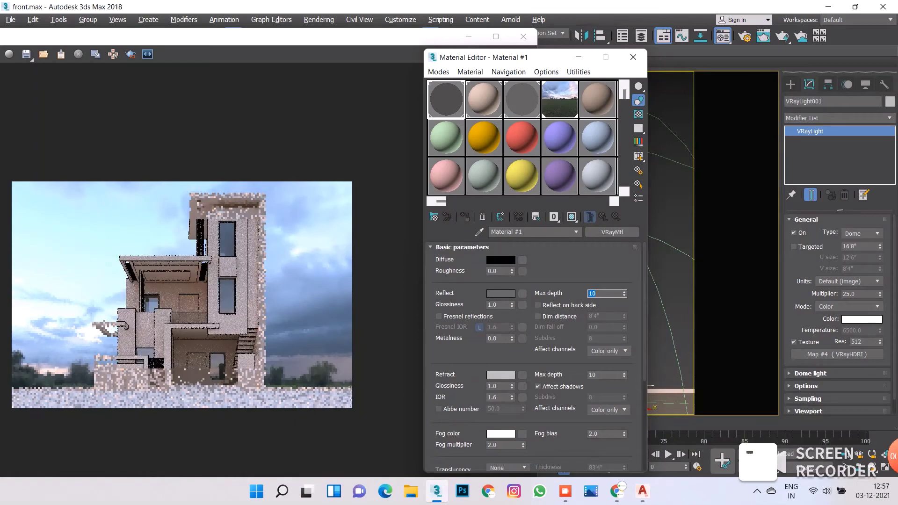
{"action": "scroll", "coordinate": [538, 356], "scroll_direction": "down", "scroll_amount": 2}
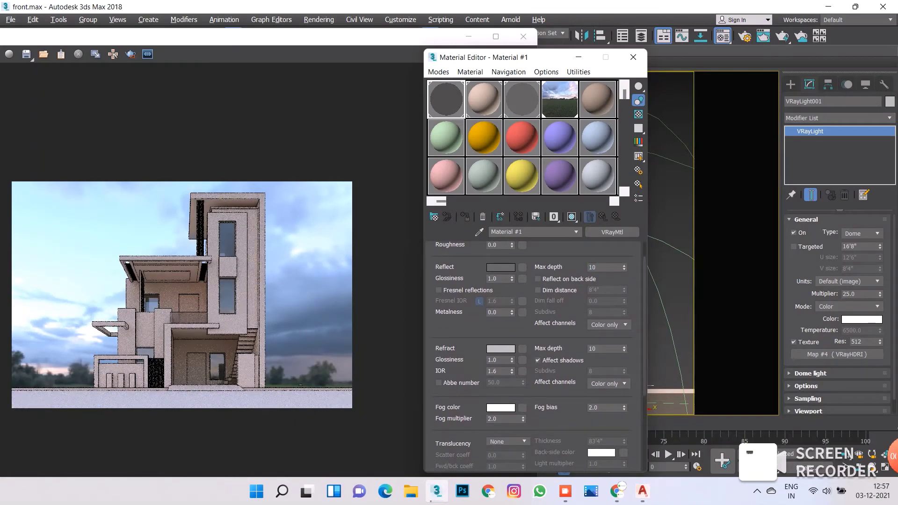
{"action": "scroll", "coordinate": [533, 355], "scroll_direction": "down", "scroll_amount": 4}
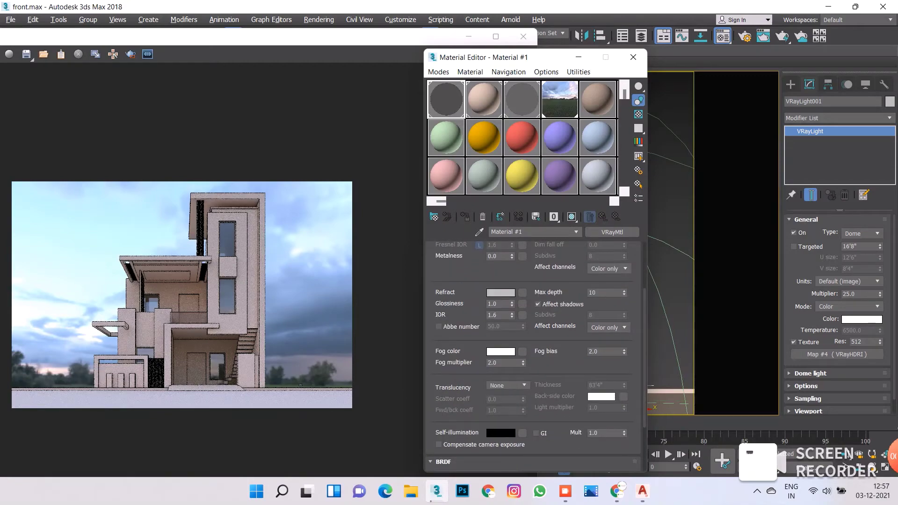
- Assign a Bitmap map from General maps to Material #1's fog colour slot
{"action": "left_click", "coordinate": [522, 351]}
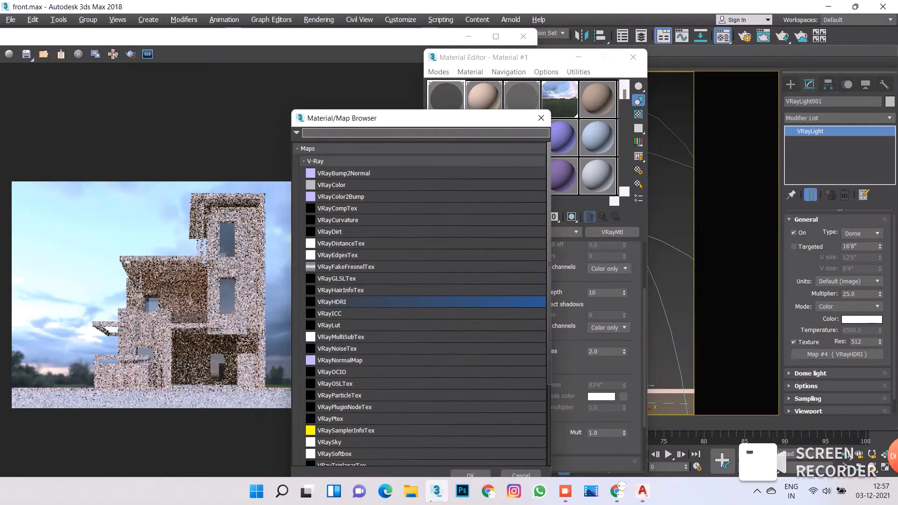
{"action": "left_click", "coordinate": [318, 161]}
{"action": "left_click", "coordinate": [318, 191]}
{"action": "double_click", "coordinate": [323, 206]}
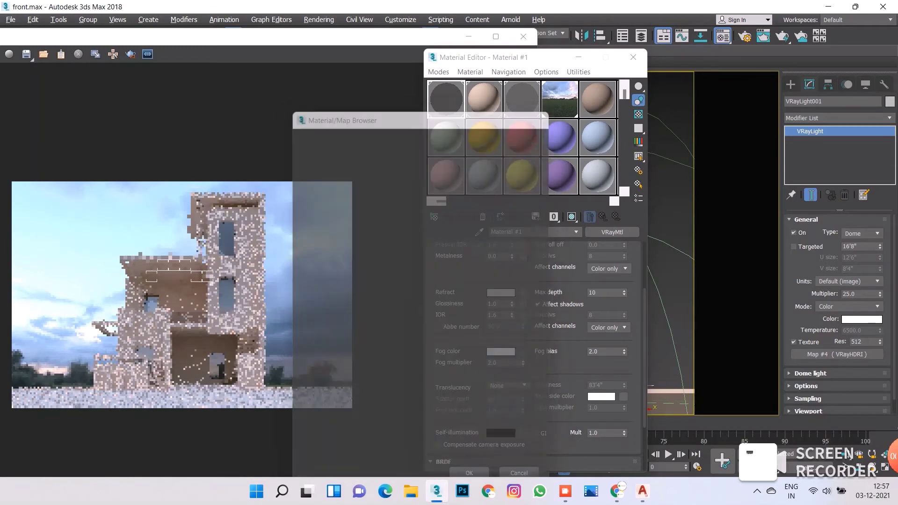
{"action": "left_click", "coordinate": [41, 190]}
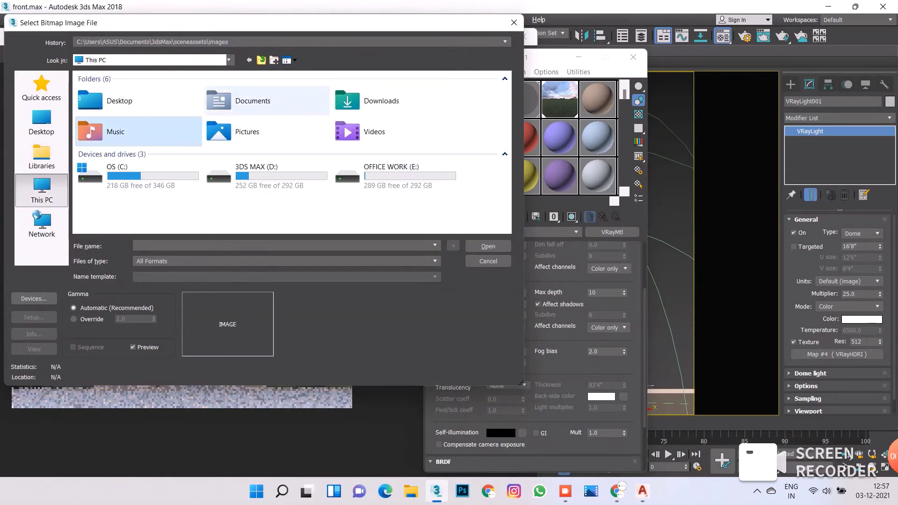
{"action": "double_click", "coordinate": [374, 101]}
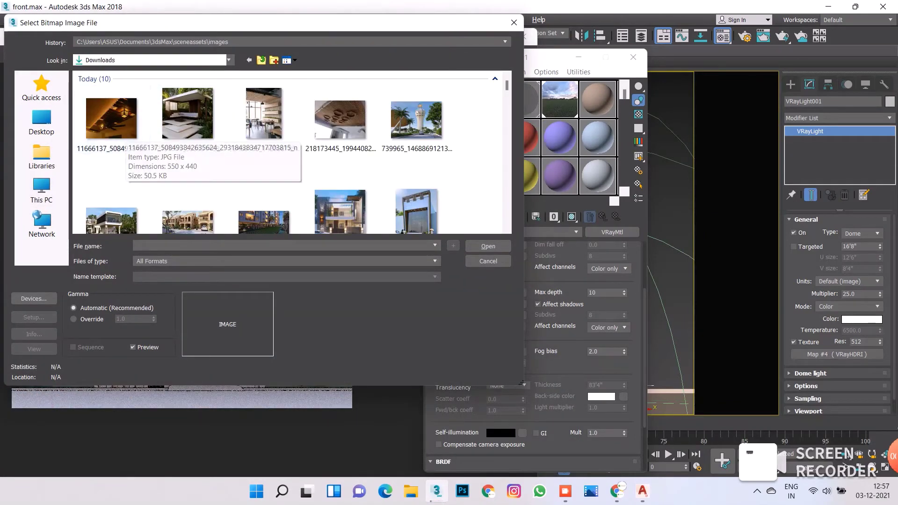
{"action": "scroll", "coordinate": [188, 140], "scroll_direction": "down", "scroll_amount": 2}
{"action": "scroll", "coordinate": [340, 149], "scroll_direction": "down", "scroll_amount": 3}
{"action": "scroll", "coordinate": [340, 150], "scroll_direction": "down", "scroll_amount": 3}
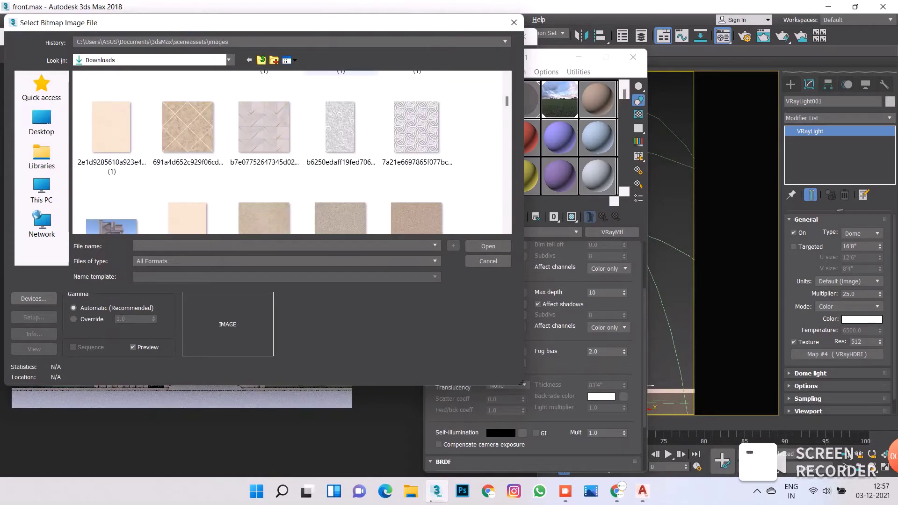
{"action": "scroll", "coordinate": [341, 149], "scroll_direction": "down", "scroll_amount": 3}
{"action": "left_click", "coordinate": [263, 147]}
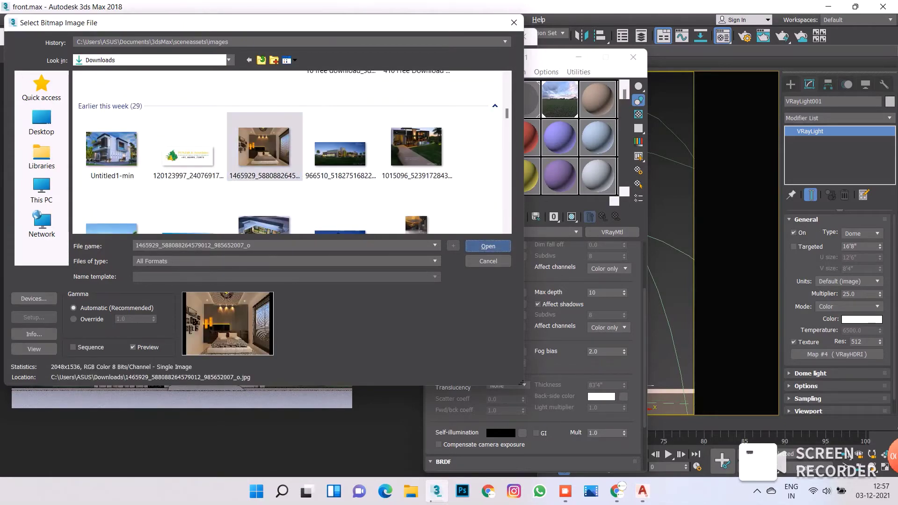
{"action": "left_click", "coordinate": [488, 246]}
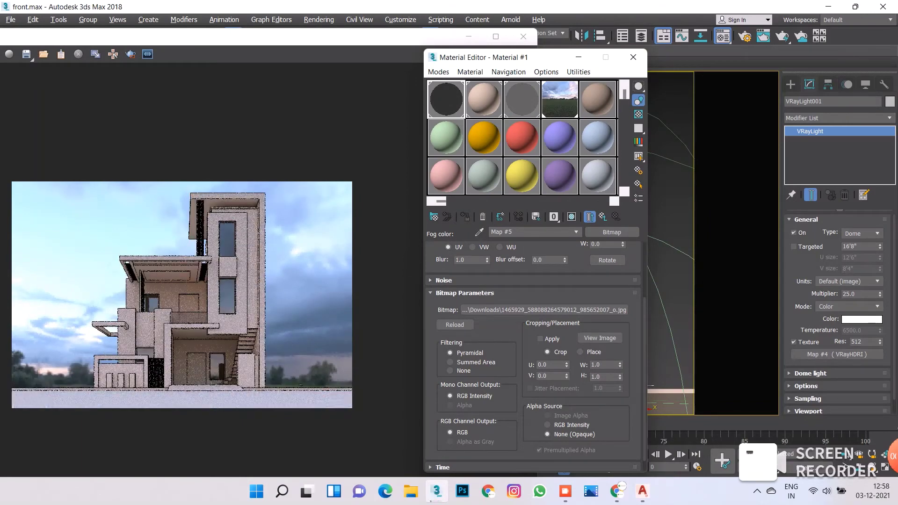
{"action": "scroll", "coordinate": [533, 350], "scroll_direction": "up", "scroll_amount": 2}
{"action": "scroll", "coordinate": [533, 351], "scroll_direction": "up", "scroll_amount": 1}
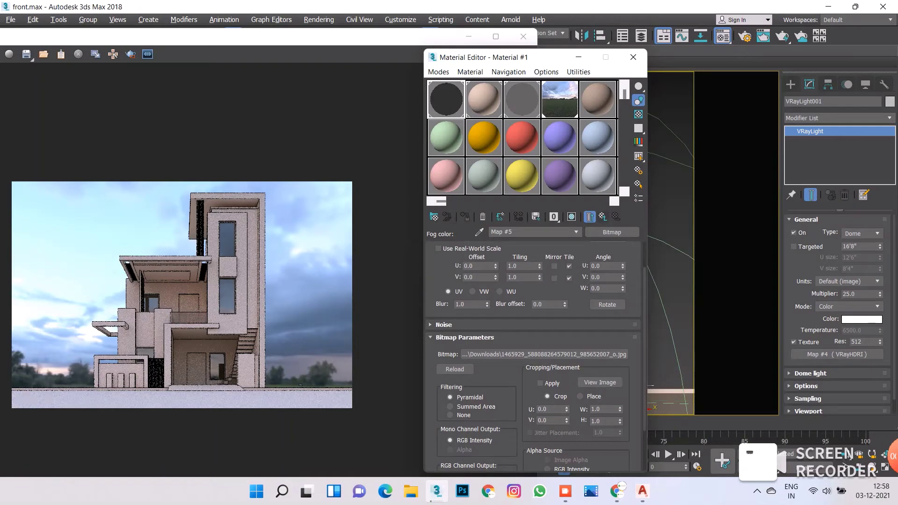
{"action": "left_click", "coordinate": [603, 217]}
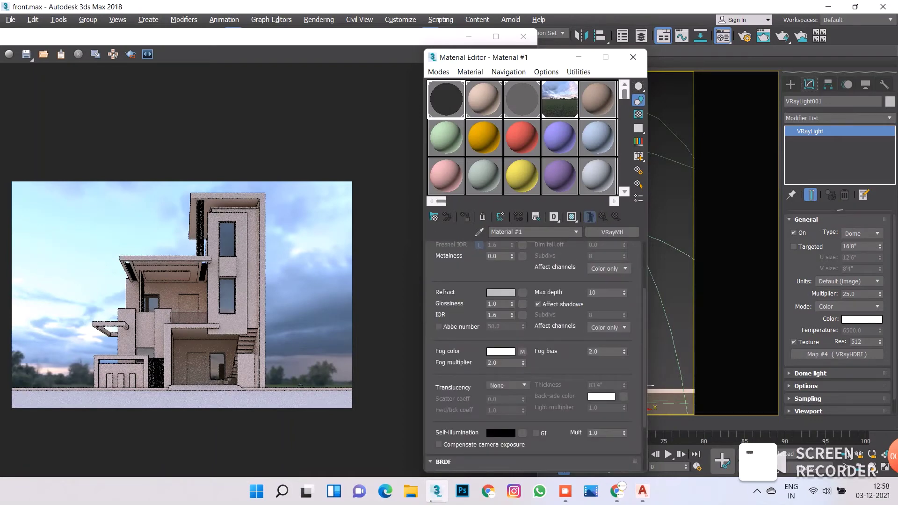
- Close the Material Editor and watch the 3000 × 2000 V-Ray facade render progress
{"action": "left_click", "coordinate": [633, 57]}
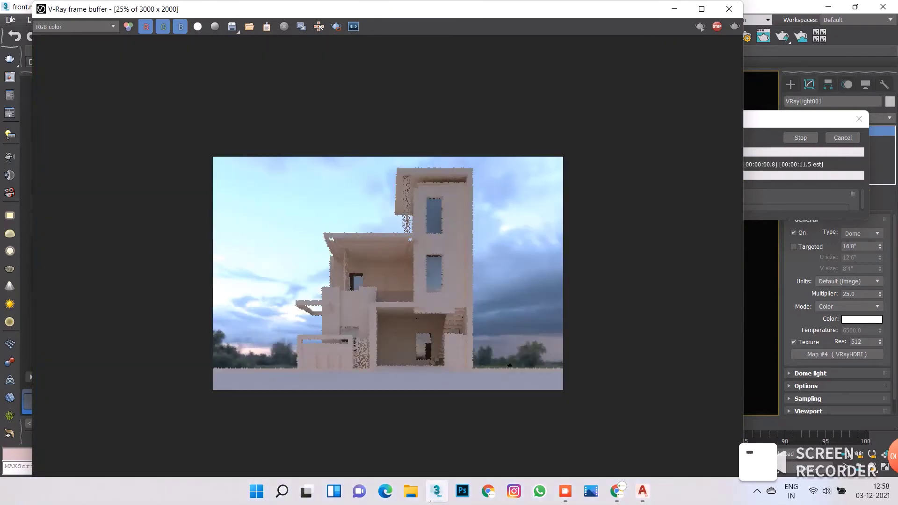
{"action": "scroll", "coordinate": [388, 273], "scroll_direction": "up", "scroll_amount": 1}
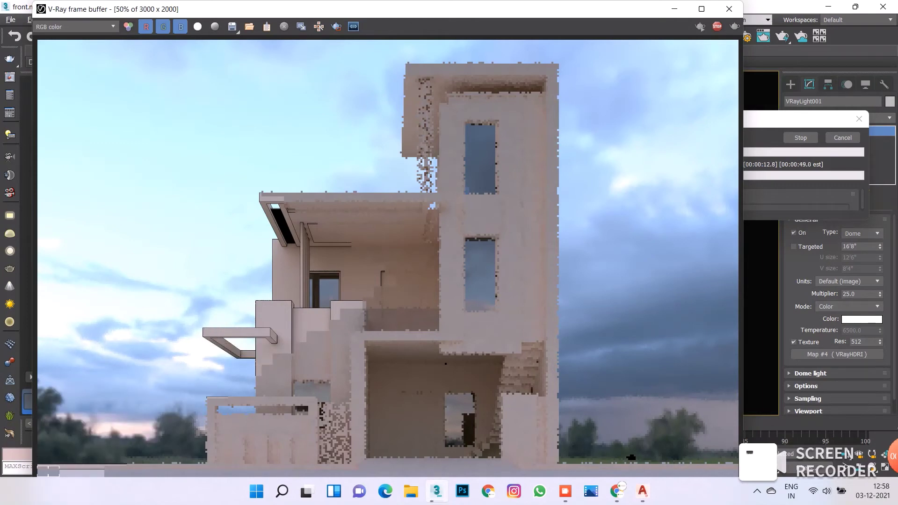
{"action": "scroll", "coordinate": [387, 252], "scroll_direction": "down", "scroll_amount": 1}
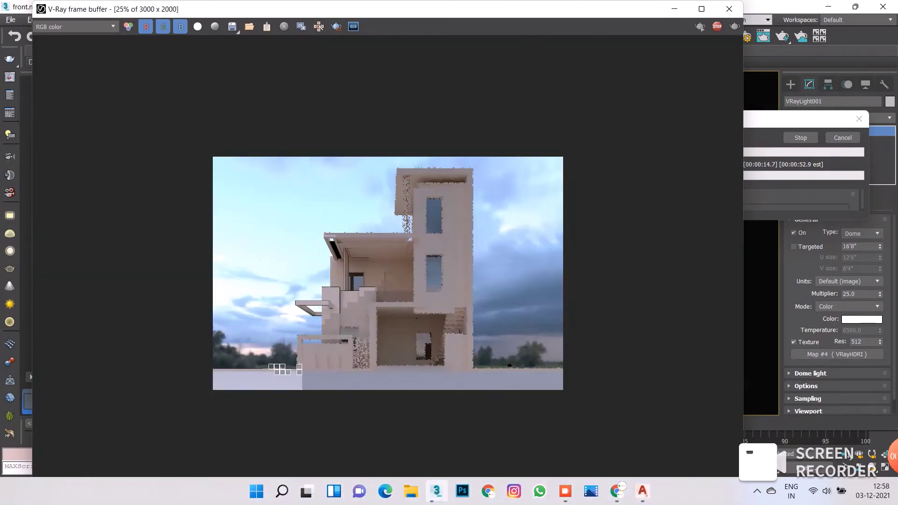
{"action": "scroll", "coordinate": [388, 274], "scroll_direction": "up", "scroll_amount": 1}
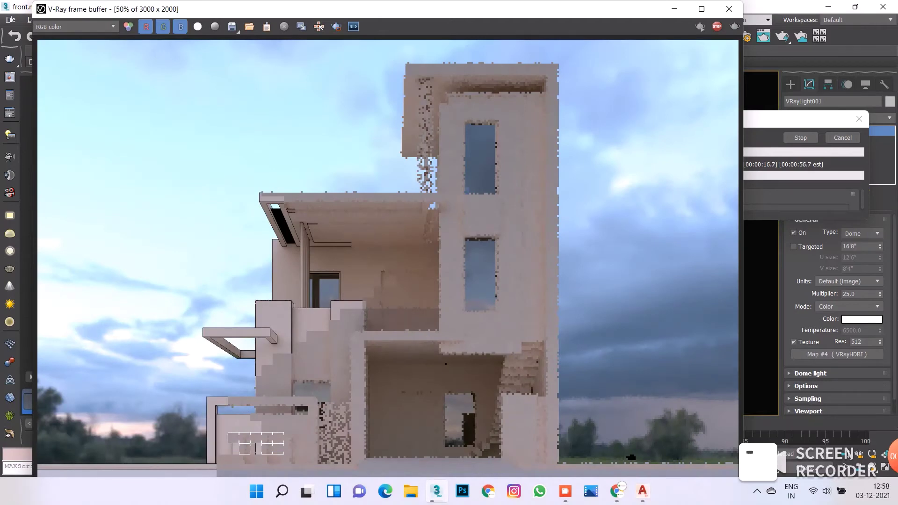
{"action": "scroll", "coordinate": [388, 274], "scroll_direction": "down", "scroll_amount": 1}
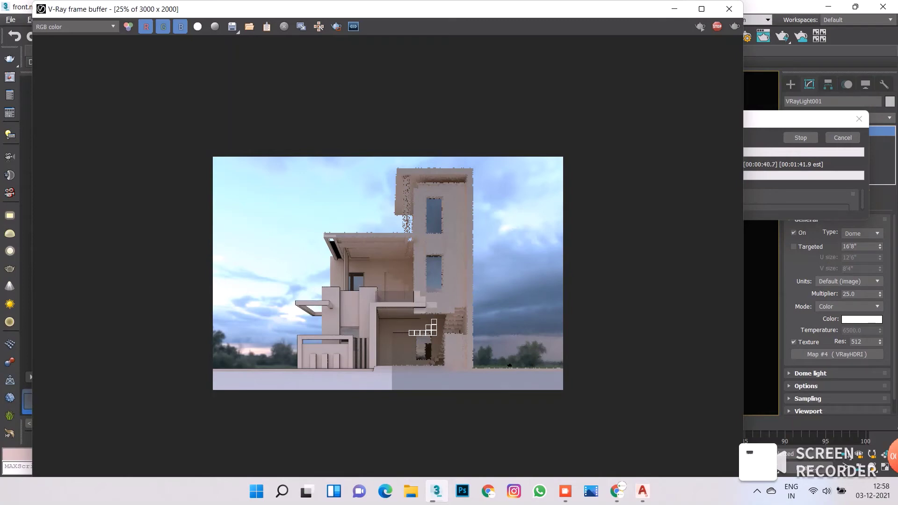
{"action": "scroll", "coordinate": [388, 274], "scroll_direction": "up", "scroll_amount": 1}
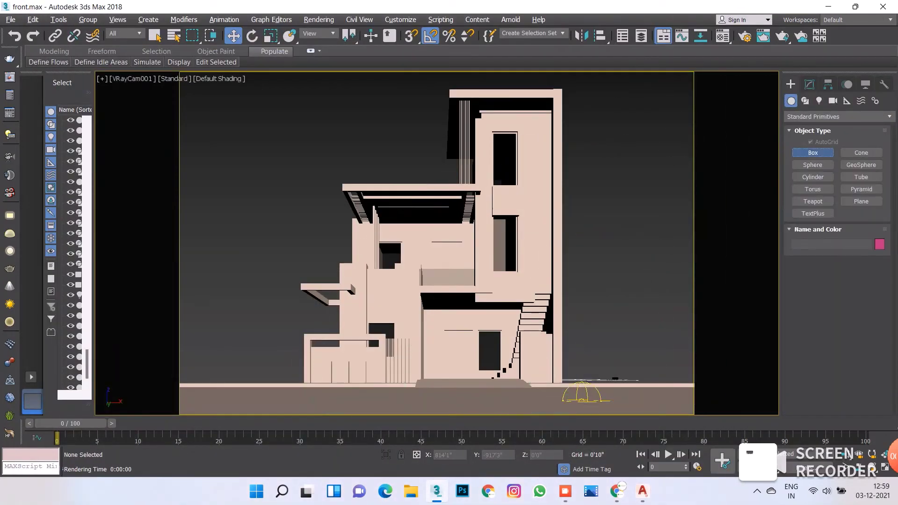
- Create a small baluster box on the wall beside the stairs and inspect it in perspective
{"action": "left_click", "coordinate": [813, 153]}
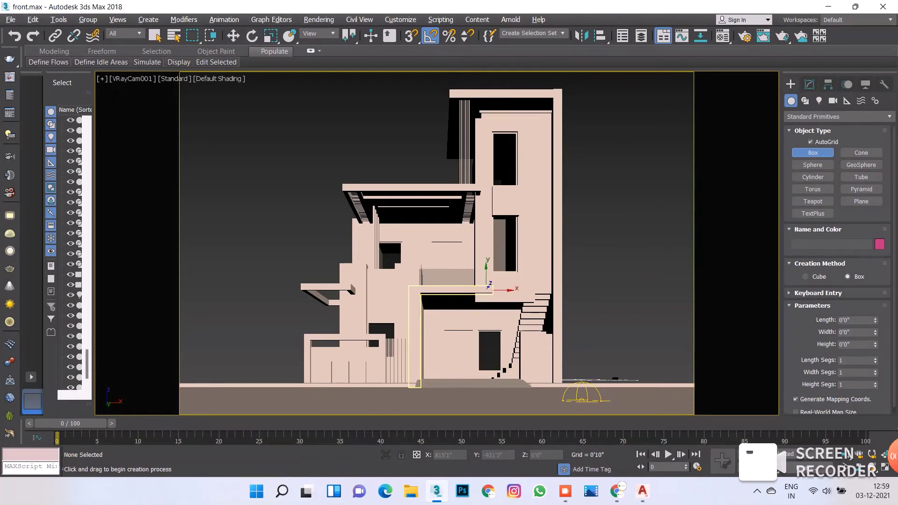
{"action": "left_click_drag", "start_coordinate": [485, 277], "coordinate": [506, 298]}
{"action": "left_click", "coordinate": [507, 290]}
{"action": "key", "text": "w"}
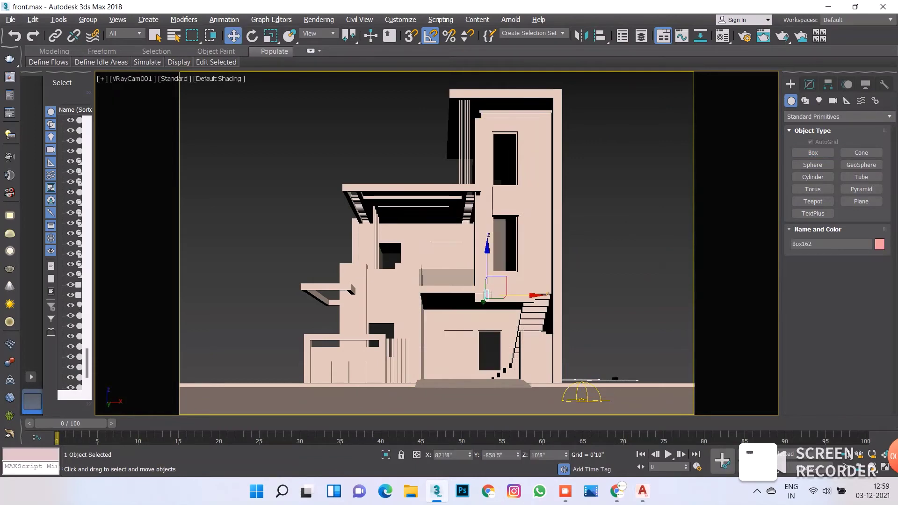
{"action": "left_click", "coordinate": [809, 84]}
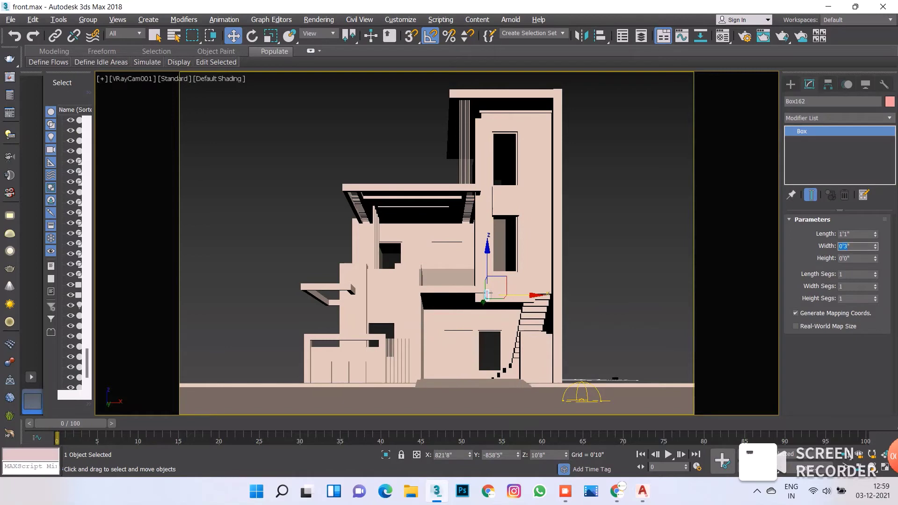
{"action": "left_click", "coordinate": [790, 84]}
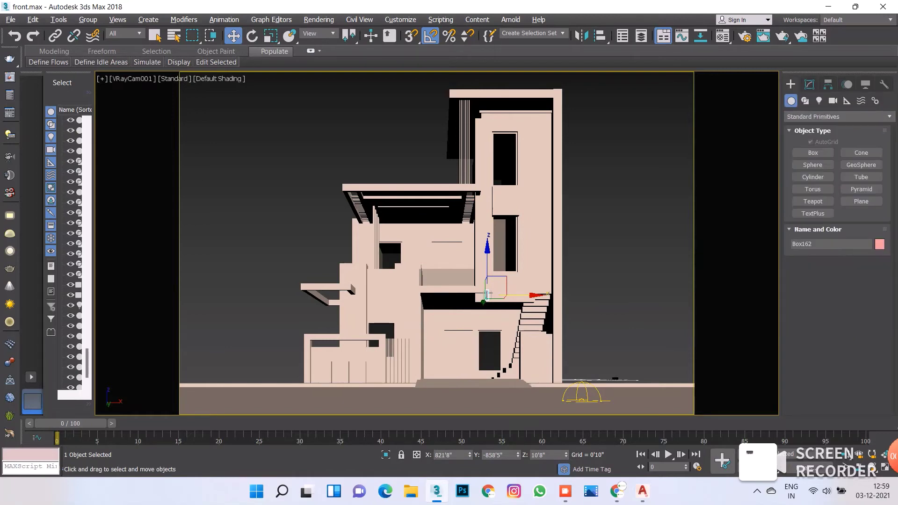
{"action": "key", "text": "p"}
{"action": "key", "text": "z"}
{"action": "mouse_move", "coordinate": [435, 243]}
{"action": "middle_mouse_down", "text": "alt"}
{"action": "mouse_move", "coordinate": [445, 254]}
{"action": "mouse_move", "coordinate": [421, 253]}
{"action": "middle_mouse_up", "text": "alt"}
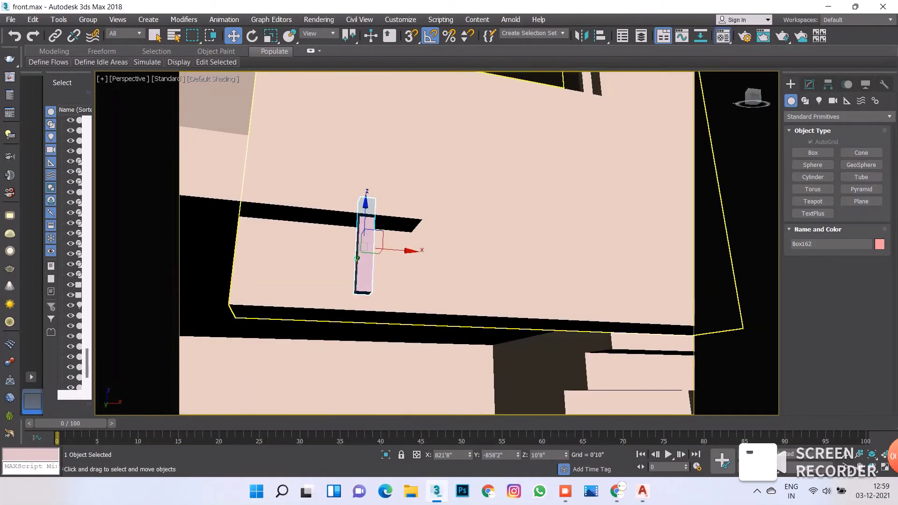
- Assign Material #2 to the box with 0.98 glossiness and a grey reflect colour
{"action": "left_click", "coordinate": [723, 35]}
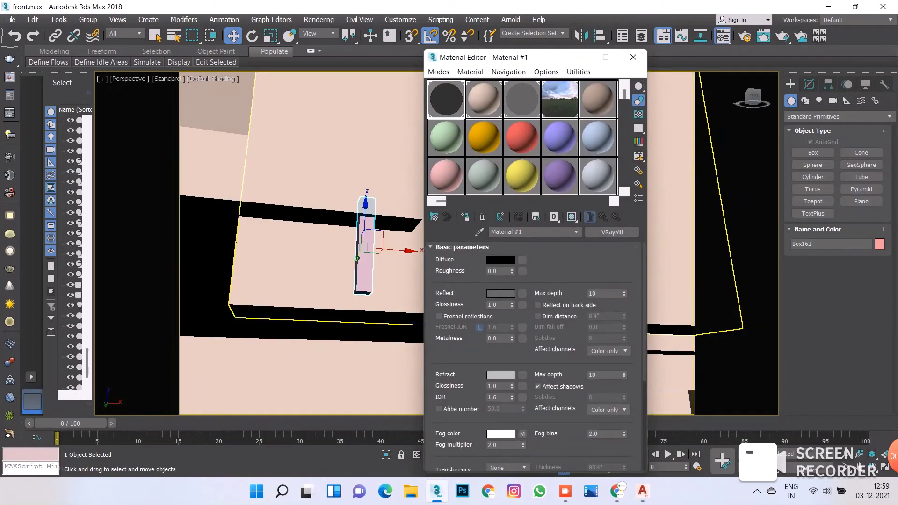
{"action": "left_click", "coordinate": [485, 99]}
{"action": "left_click", "coordinate": [464, 216]}
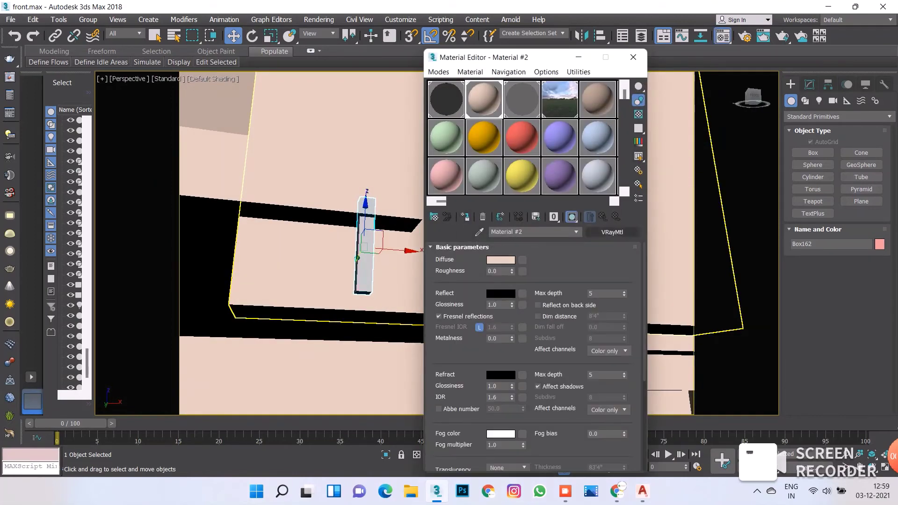
{"action": "left_click", "coordinate": [572, 216]}
{"action": "type", "text": "0.98"}
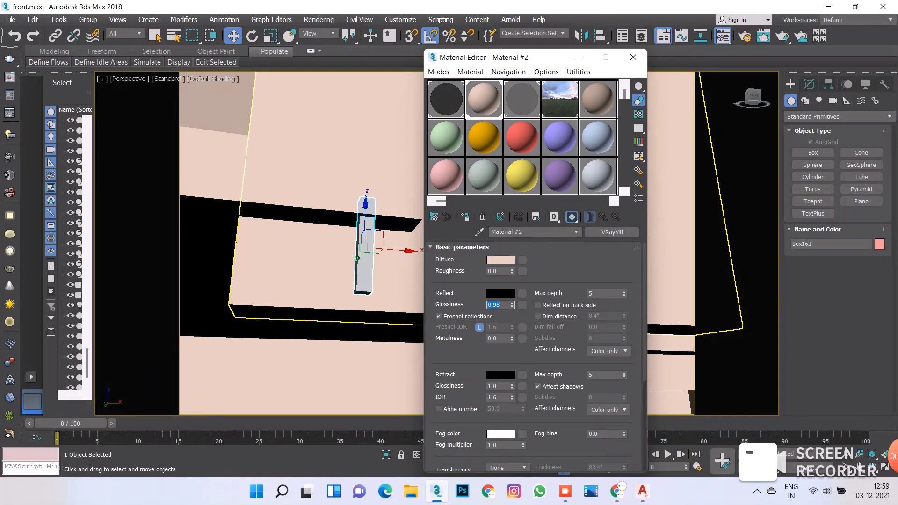
{"action": "left_click", "coordinate": [501, 294]}
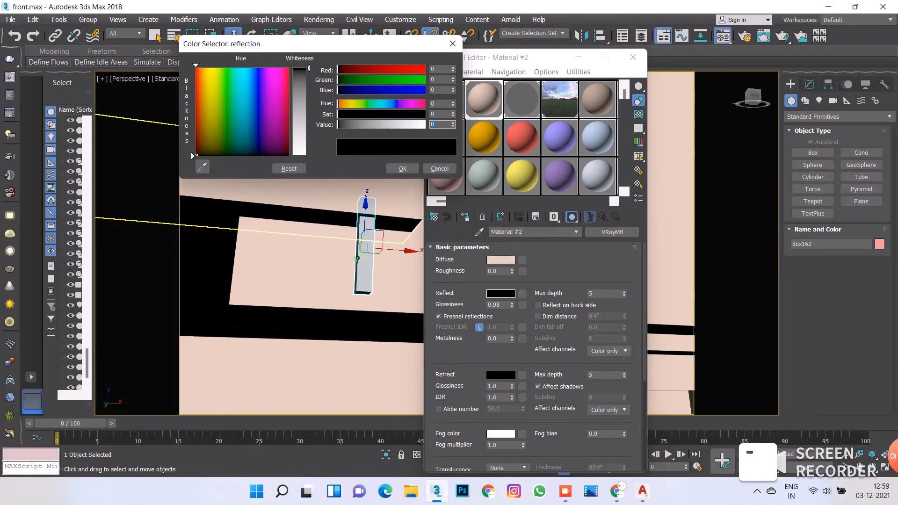
{"action": "type", "text": "30"}
{"action": "left_click", "coordinate": [402, 168]}
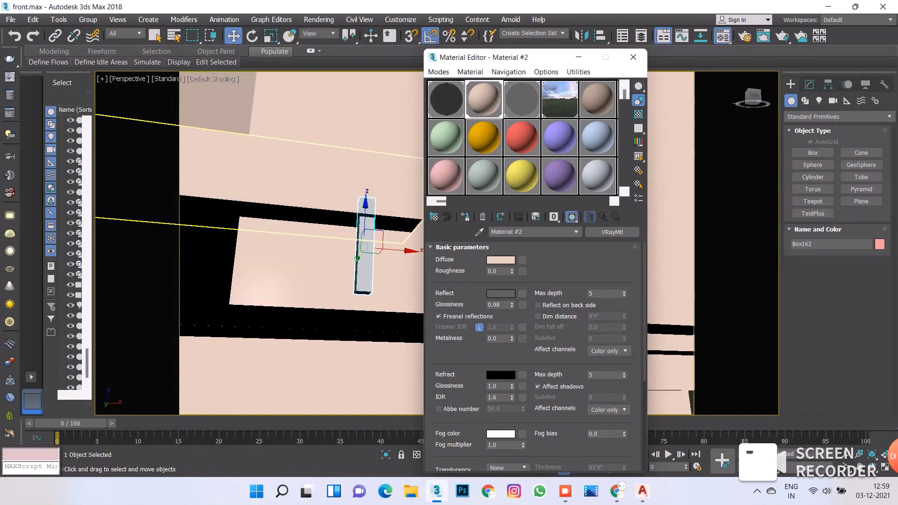
{"action": "scroll", "coordinate": [300, 211], "scroll_direction": "up", "scroll_amount": 3}
- In the maximized Front view, clone the baluster sideways into a row along the railing
{"action": "left_click", "coordinate": [634, 57]}
{"action": "key", "text": "alt+w"}
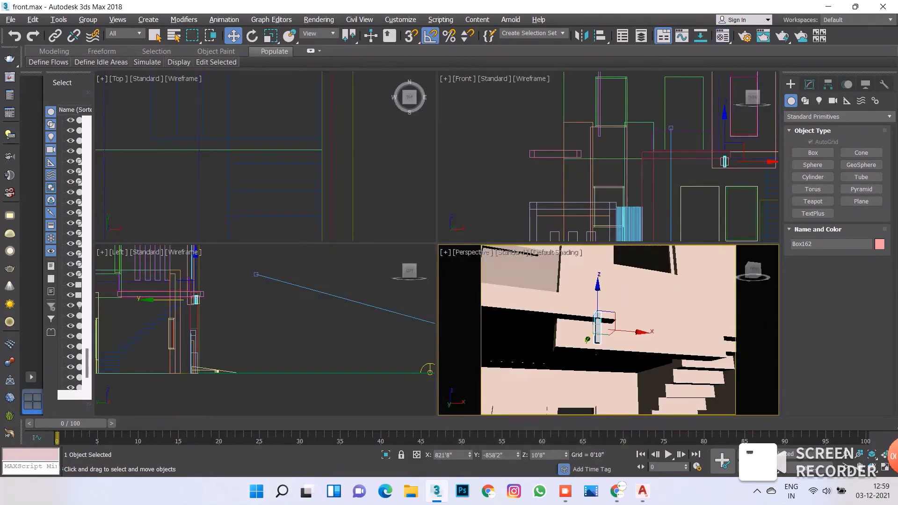
{"action": "key", "text": "alt+w"}
{"action": "left_click_drag", "start_coordinate": [527, 208], "coordinate": [487, 209], "text": "shift"}
{"action": "scroll", "coordinate": [528, 206], "scroll_direction": "up", "scroll_amount": 2}
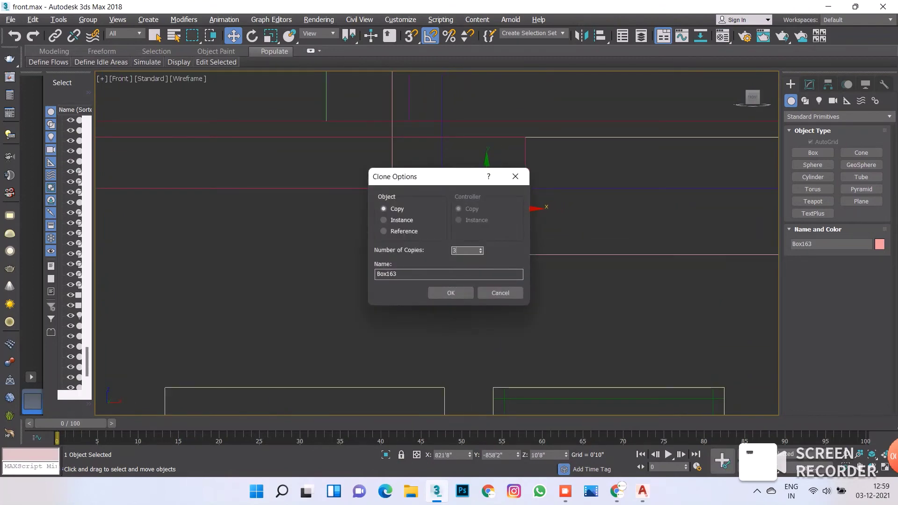
{"action": "type", "text": "5"}
{"action": "key", "text": "Return"}
- Window-select and delete the surplus baluster boxes, then return to the VRayCam001 camera view
{"action": "scroll", "coordinate": [437, 243], "scroll_direction": "down", "scroll_amount": 3}
{"action": "scroll", "coordinate": [327, 224], "scroll_direction": "up", "scroll_amount": 3}
{"action": "scroll", "coordinate": [328, 224], "scroll_direction": "up", "scroll_amount": 2}
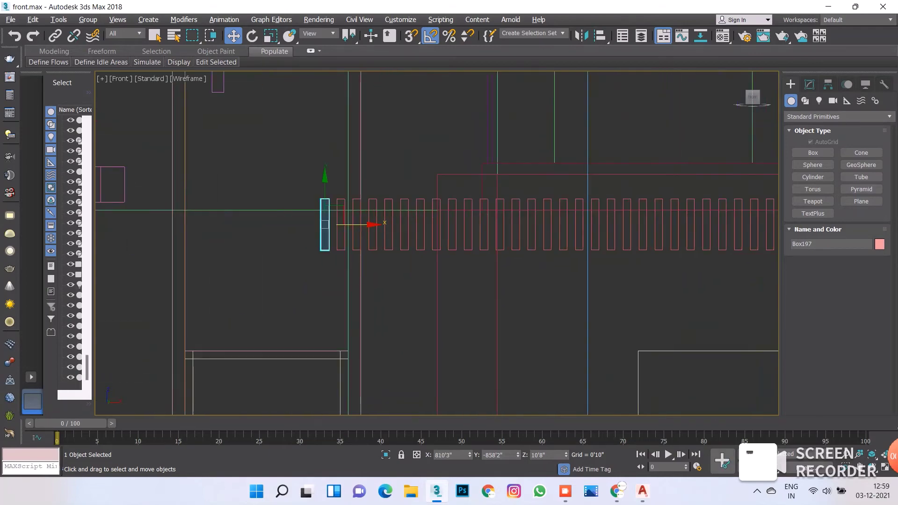
{"action": "left_click_drag", "start_coordinate": [302, 217], "coordinate": [486, 263]}
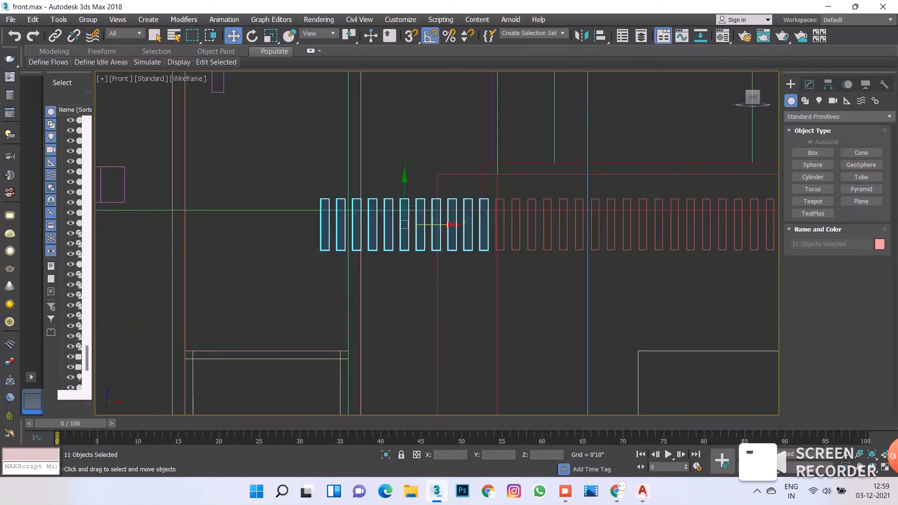
{"action": "middle_click_drag", "start_coordinate": [487, 263], "coordinate": [282, 260]}
{"action": "key", "text": "Delete"}
{"action": "middle_click_drag", "start_coordinate": [437, 243], "coordinate": [437, 179]}
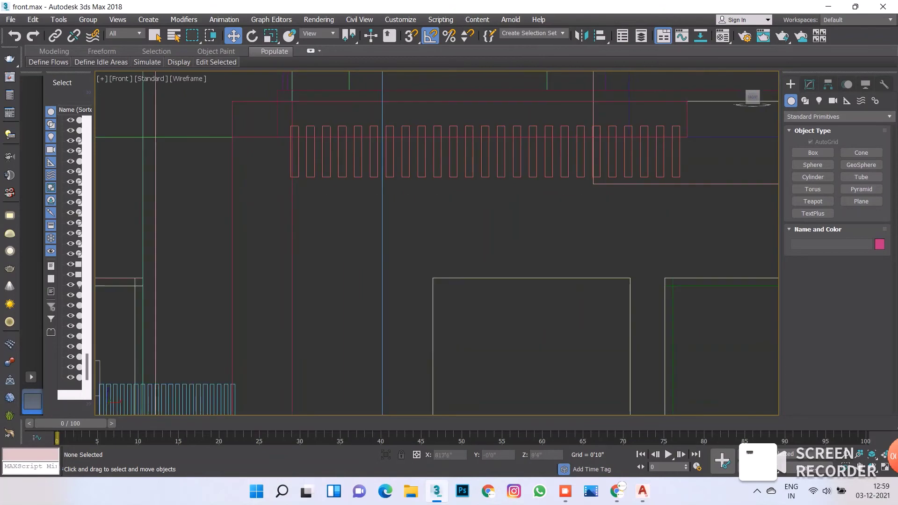
{"action": "key", "text": "p"}
{"action": "key", "text": "c"}
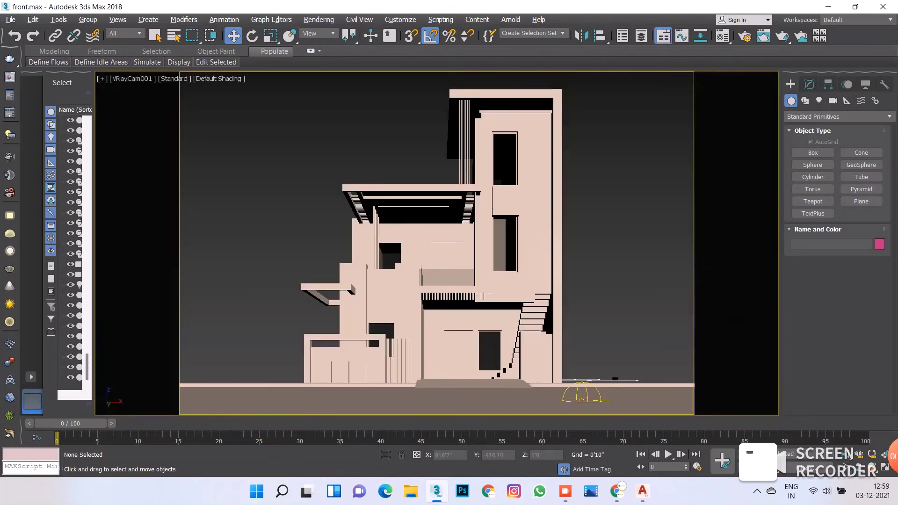
- Test-render the VRayCam001 view in V-Ray and stop the render partway
{"action": "left_click", "coordinate": [9, 59]}
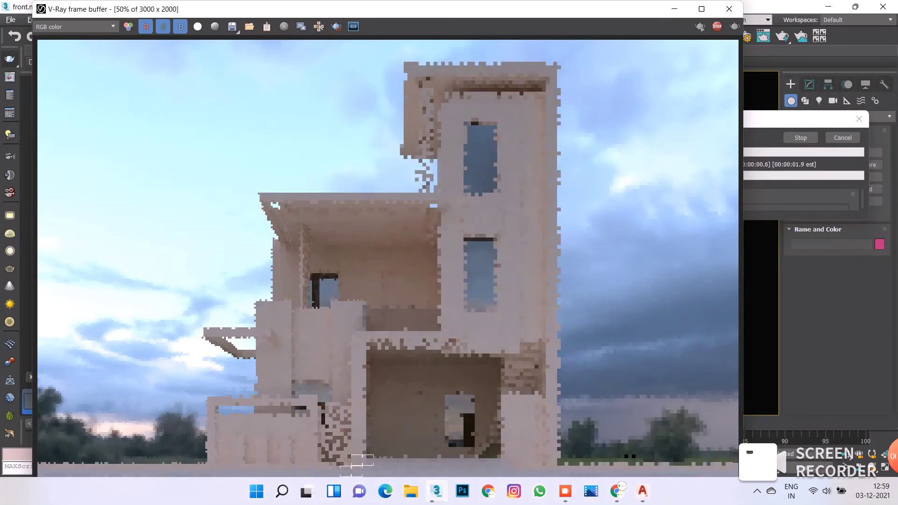
{"action": "scroll", "coordinate": [388, 274], "scroll_direction": "down", "scroll_amount": 2}
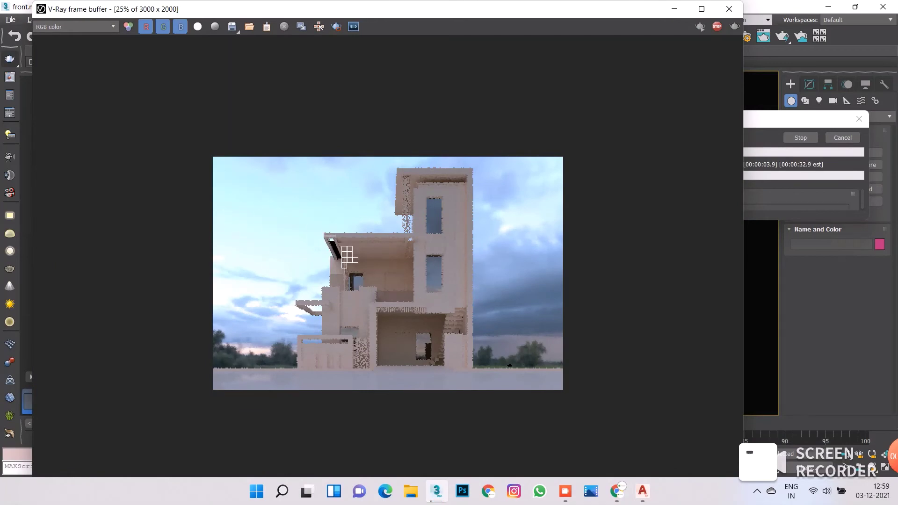
{"action": "scroll", "coordinate": [389, 274], "scroll_direction": "up", "scroll_amount": 2}
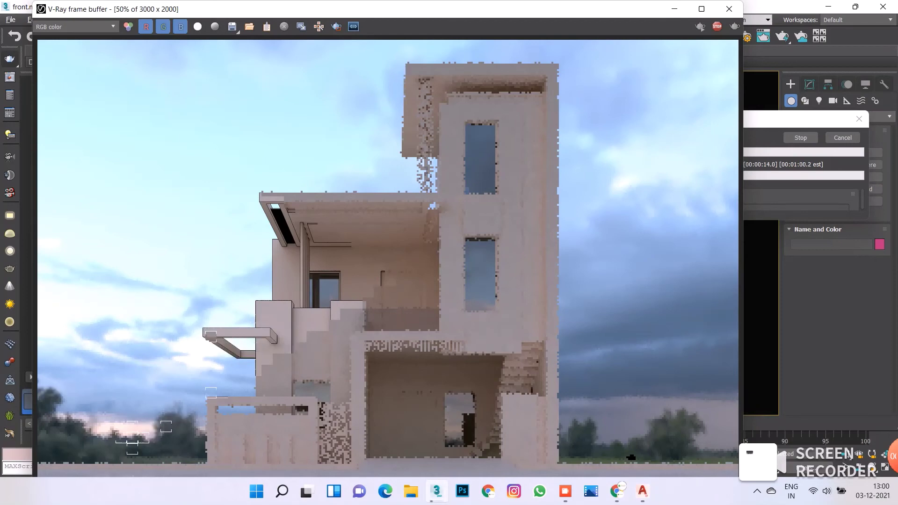
{"action": "scroll", "coordinate": [388, 273], "scroll_direction": "down", "scroll_amount": 1}
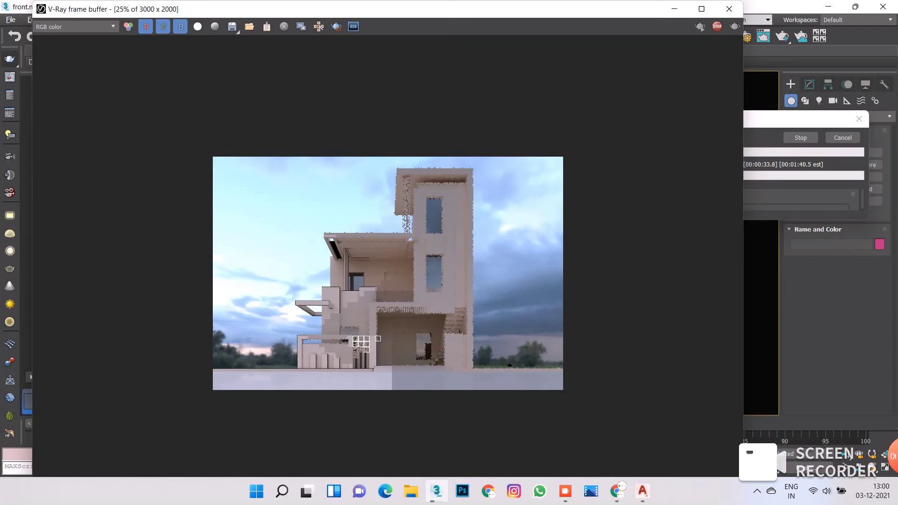
{"action": "scroll", "coordinate": [388, 273], "scroll_direction": "up", "scroll_amount": 1}
{"action": "left_click", "coordinate": [824, 155]}
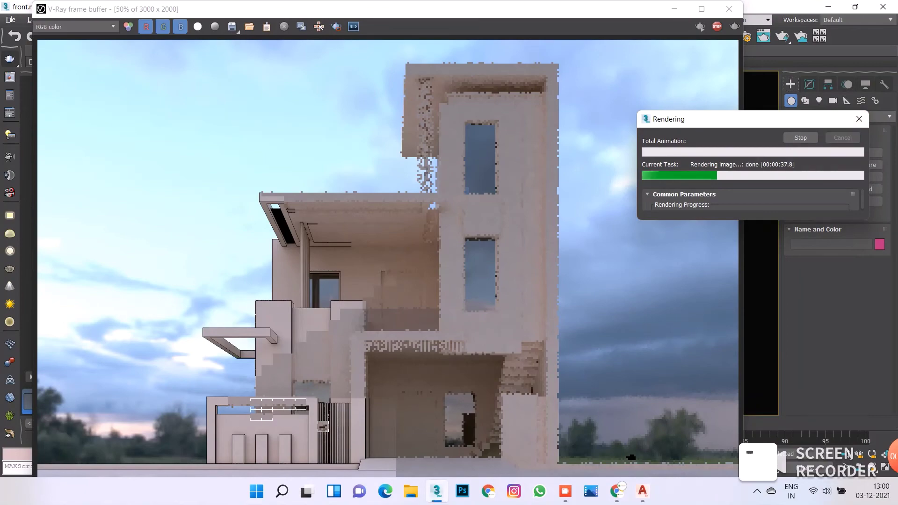
{"action": "scroll", "coordinate": [388, 273], "scroll_direction": "down", "scroll_amount": 1}
- Set the VRayHDRI sky map's horizontal rotation to 80 degrees, after first trying 50
{"action": "left_click_drag", "start_coordinate": [328, 9], "coordinate": [110, 81]}
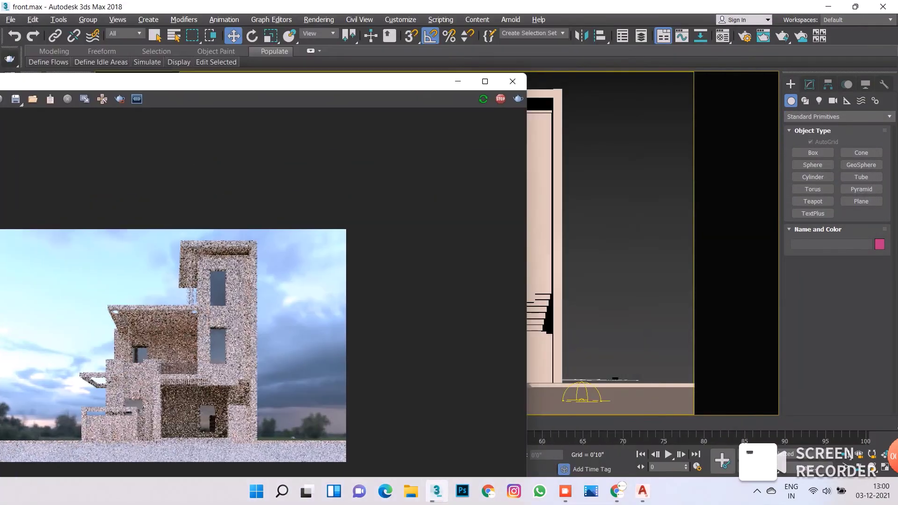
{"action": "key", "text": "m"}
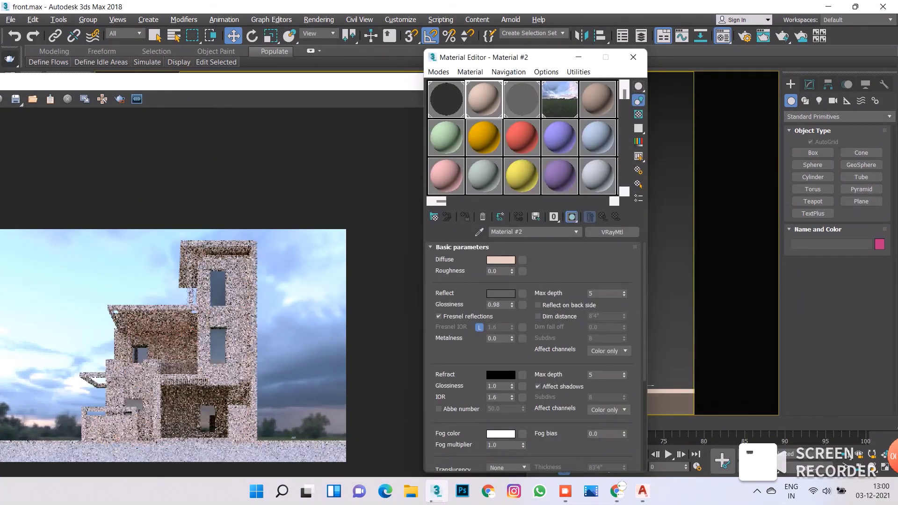
{"action": "left_click_drag", "start_coordinate": [514, 57], "coordinate": [674, 49]}
{"action": "left_click", "coordinate": [718, 92]}
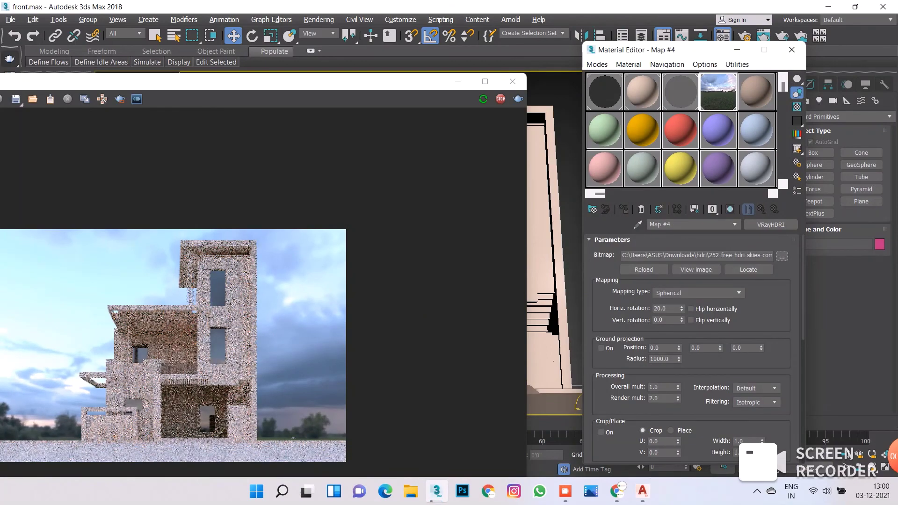
{"action": "type", "text": "50"}
{"action": "key", "text": "Return"}
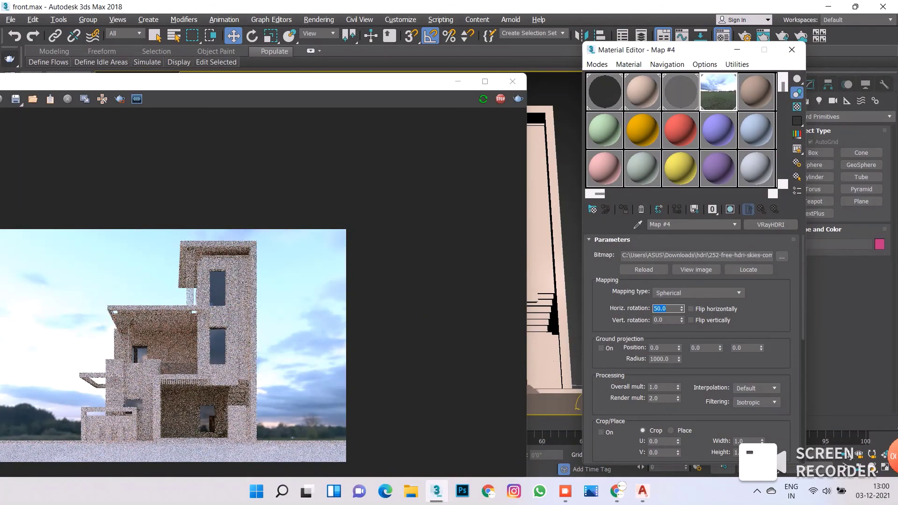
{"action": "type", "text": "80"}
{"action": "key", "text": "Return"}
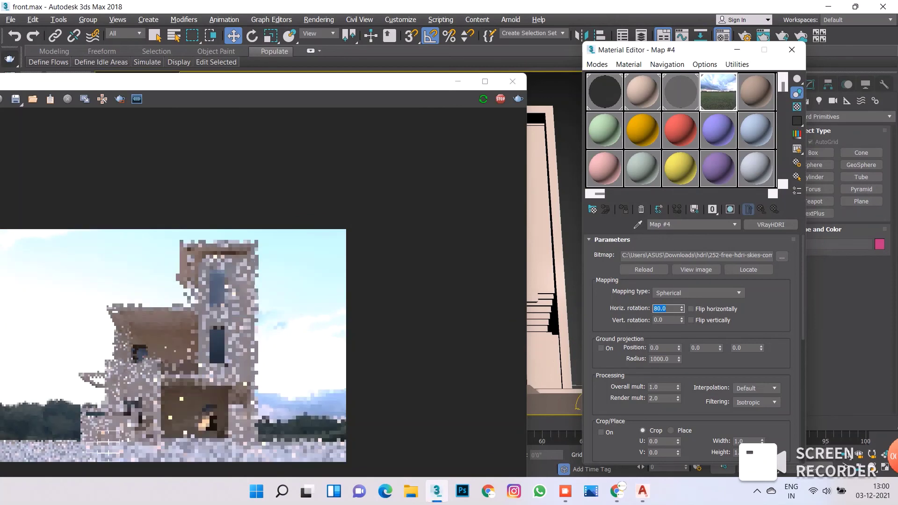
- Raise the VRayLight001 dome light multiplier to 30 and close the Material Editor
{"action": "left_click_drag", "start_coordinate": [702, 49], "coordinate": [339, 91]}
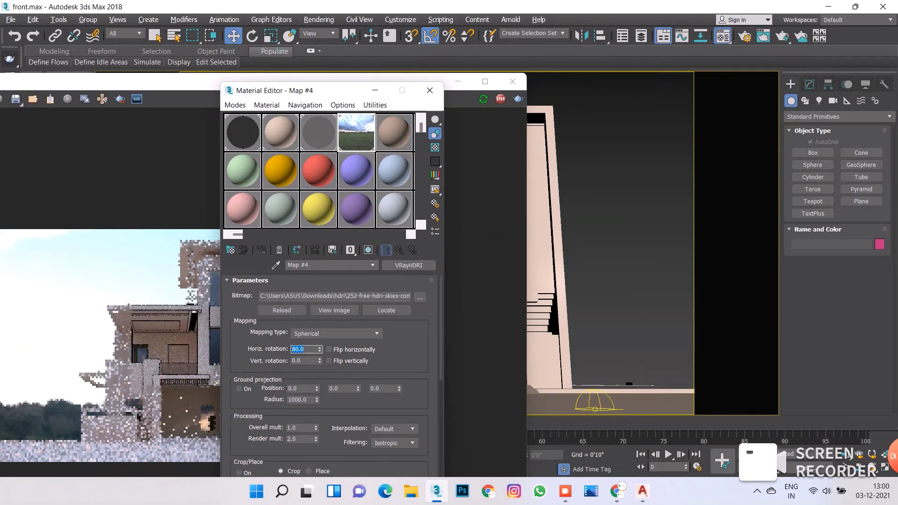
{"action": "left_click", "coordinate": [594, 401]}
{"action": "left_click", "coordinate": [809, 84]}
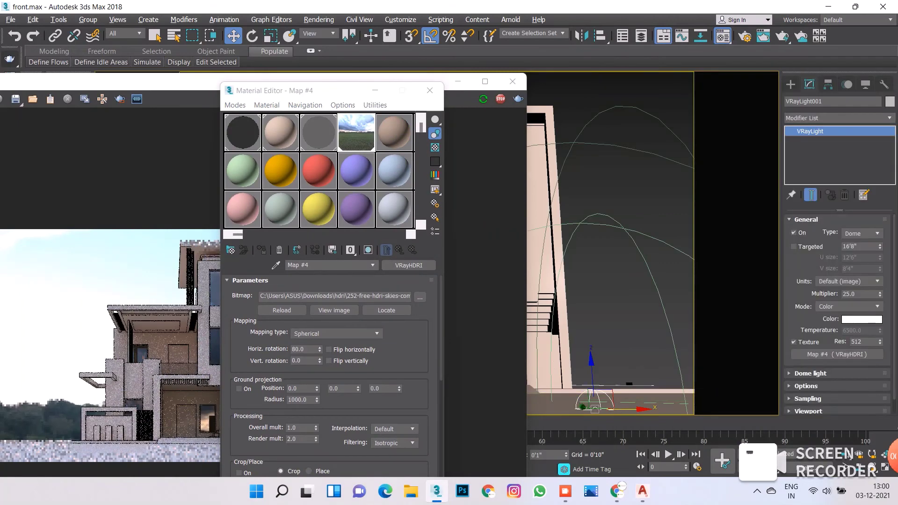
{"action": "double_click", "coordinate": [856, 294]}
{"action": "type", "text": "30"}
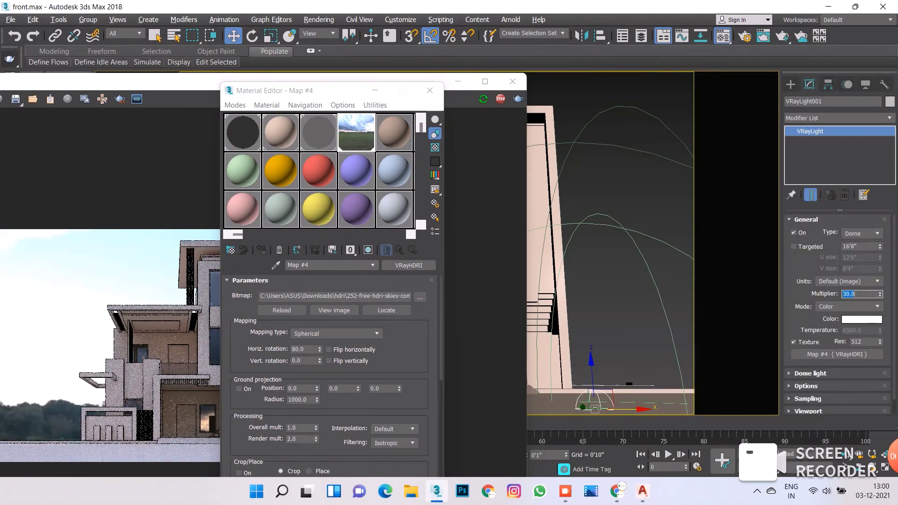
{"action": "left_click_drag", "start_coordinate": [281, 90], "coordinate": [494, 47]}
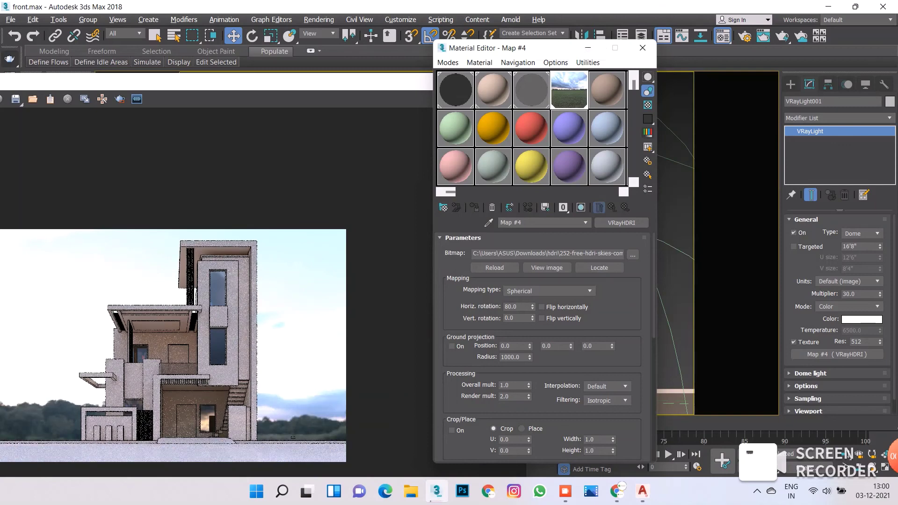
{"action": "left_click", "coordinate": [643, 48]}
{"action": "left_click", "coordinate": [791, 85]}
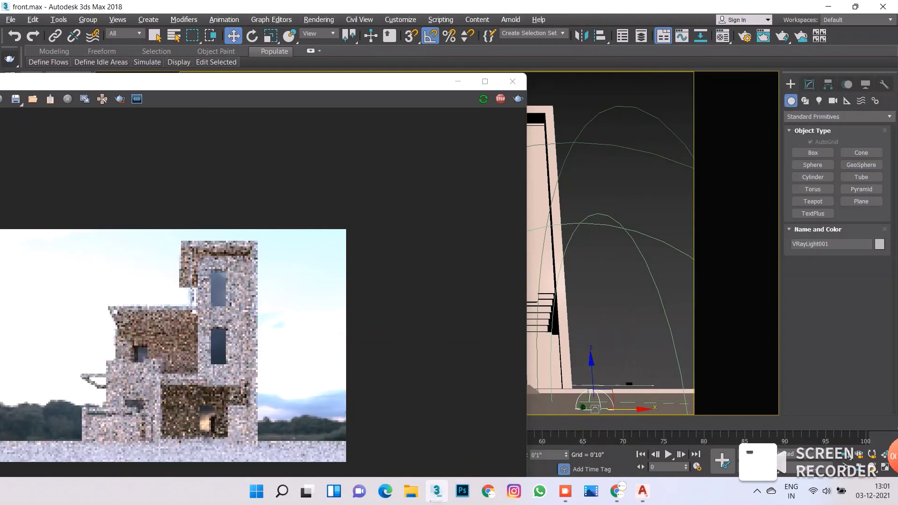
- Run the 3000 × 2000 V-Ray production render of the facade and let it finish
{"action": "key", "text": "shift+q"}
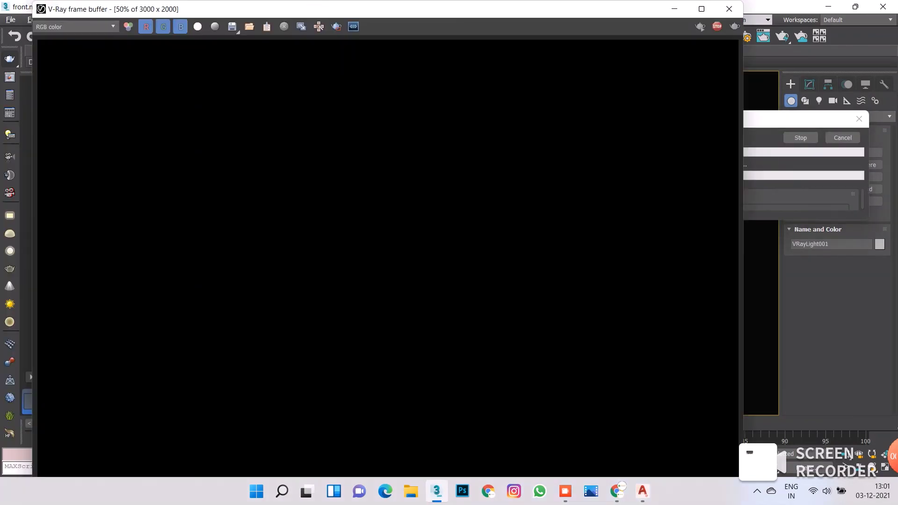
{"action": "scroll", "coordinate": [388, 273], "scroll_direction": "down", "scroll_amount": 1}
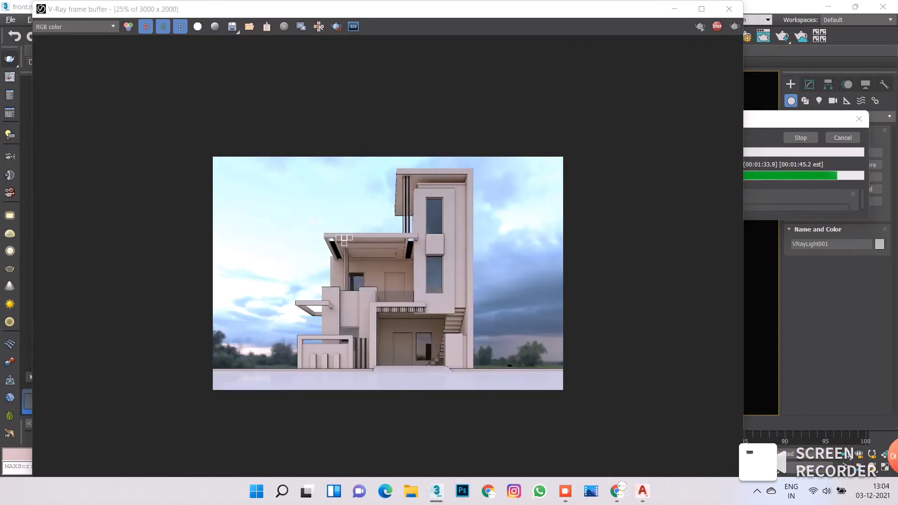
{"action": "scroll", "coordinate": [388, 273], "scroll_direction": "up", "scroll_amount": 1}
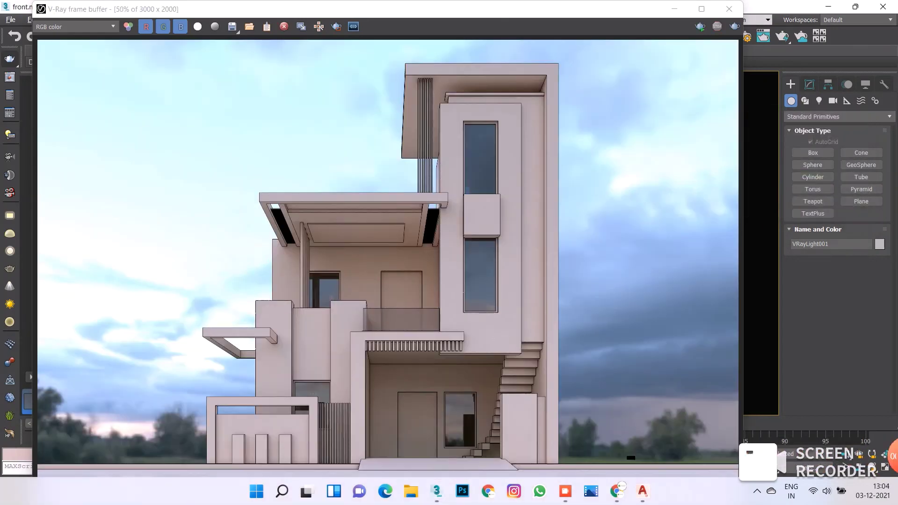
{"action": "scroll", "coordinate": [444, 224], "scroll_direction": "up", "scroll_amount": 1}
- Save the V-Ray frame buffer image to the Desktop as JPEG file 'raw'
{"action": "scroll", "coordinate": [444, 225], "scroll_direction": "down", "scroll_amount": 1}
{"action": "left_click", "coordinate": [232, 26]}
{"action": "left_click", "coordinate": [41, 122]}
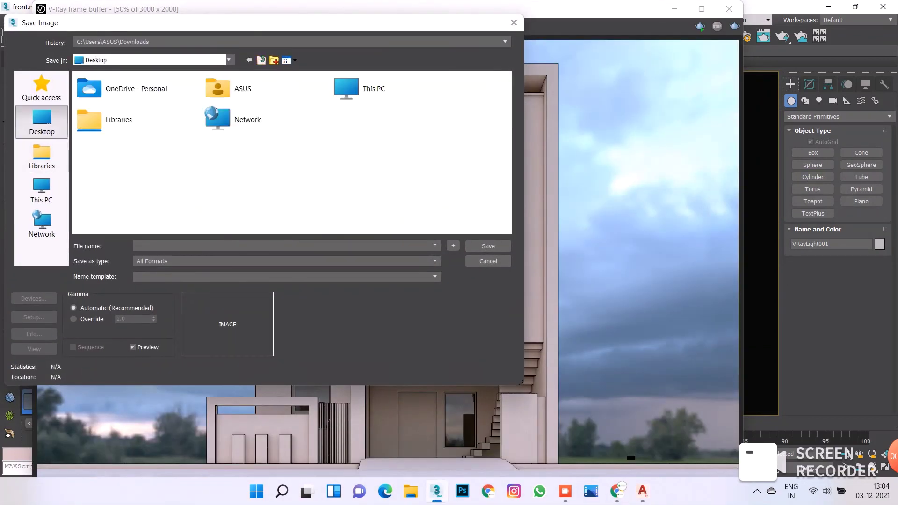
{"action": "left_click", "coordinate": [435, 261]}
{"action": "left_click", "coordinate": [168, 322]}
{"action": "type", "text": "raw"}
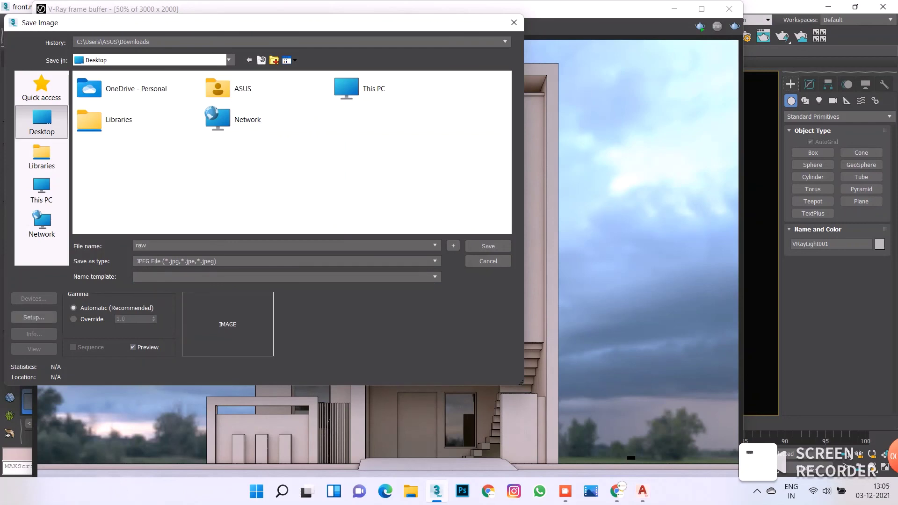
{"action": "key", "text": "Return"}
{"action": "key", "text": "Return"}
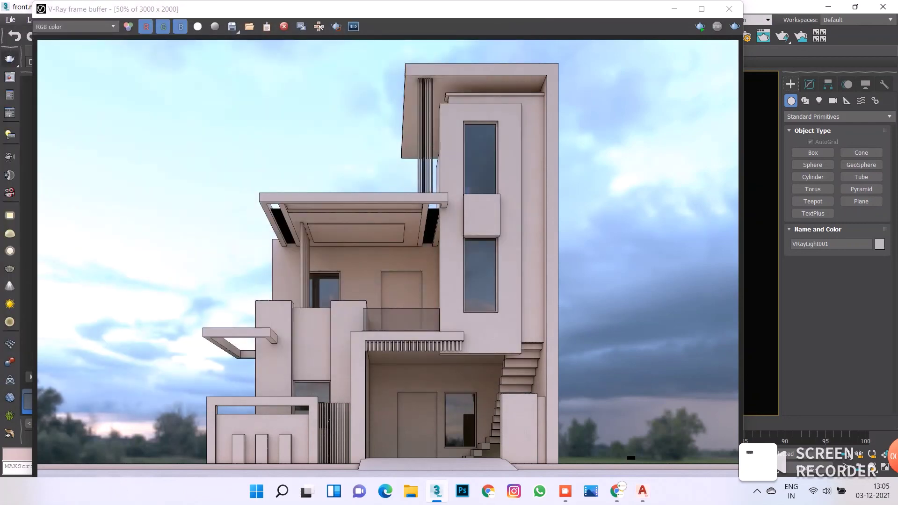